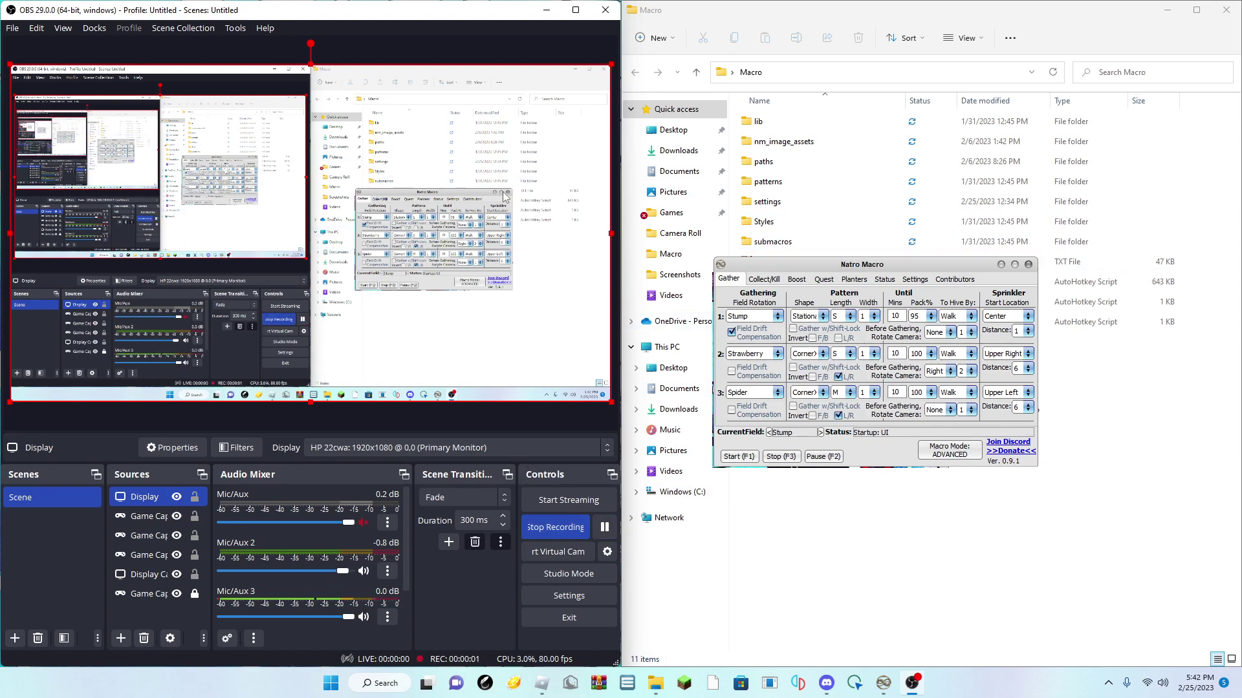
Close Natro Macro, minimize OBS and the Macro folder window, and switch to Discord
left_click(1001, 264)
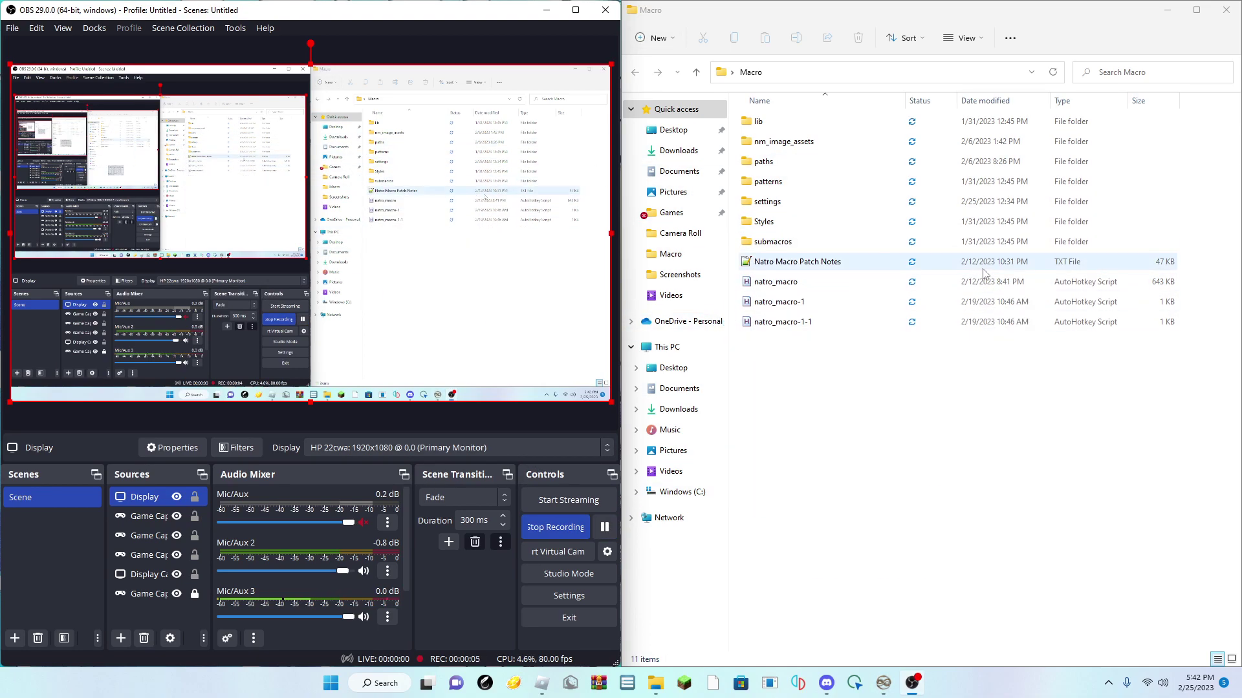
double_click(615, 8)
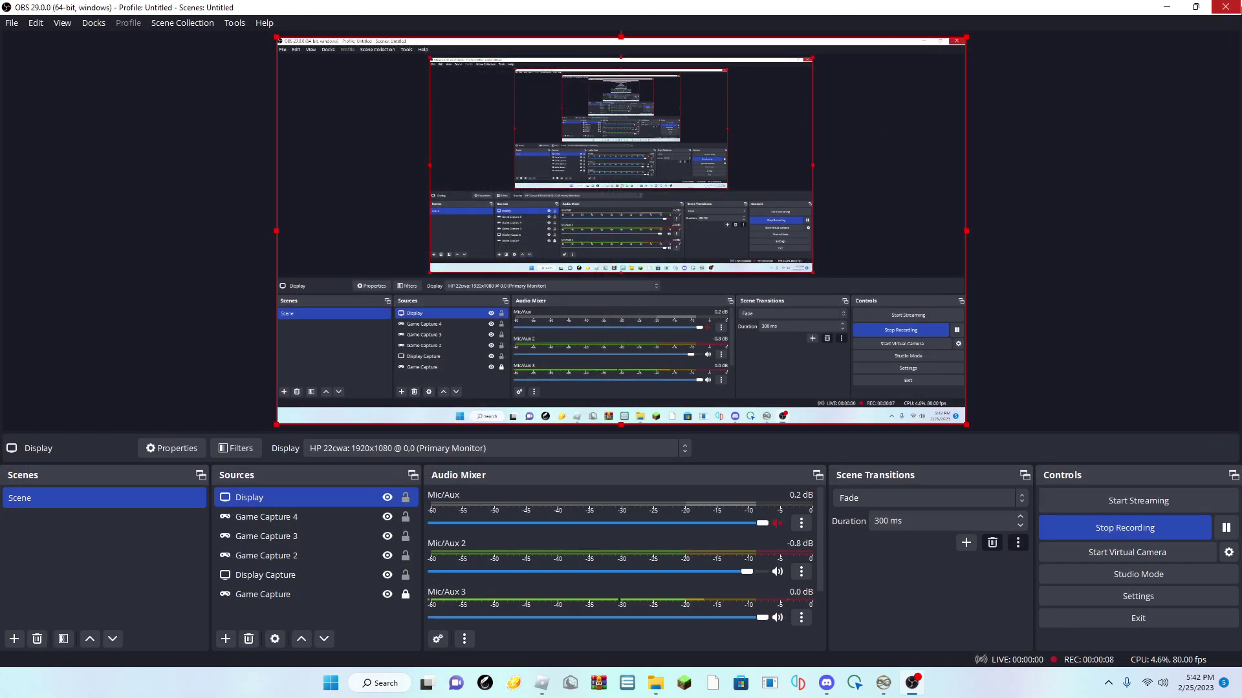
left_click(1167, 7)
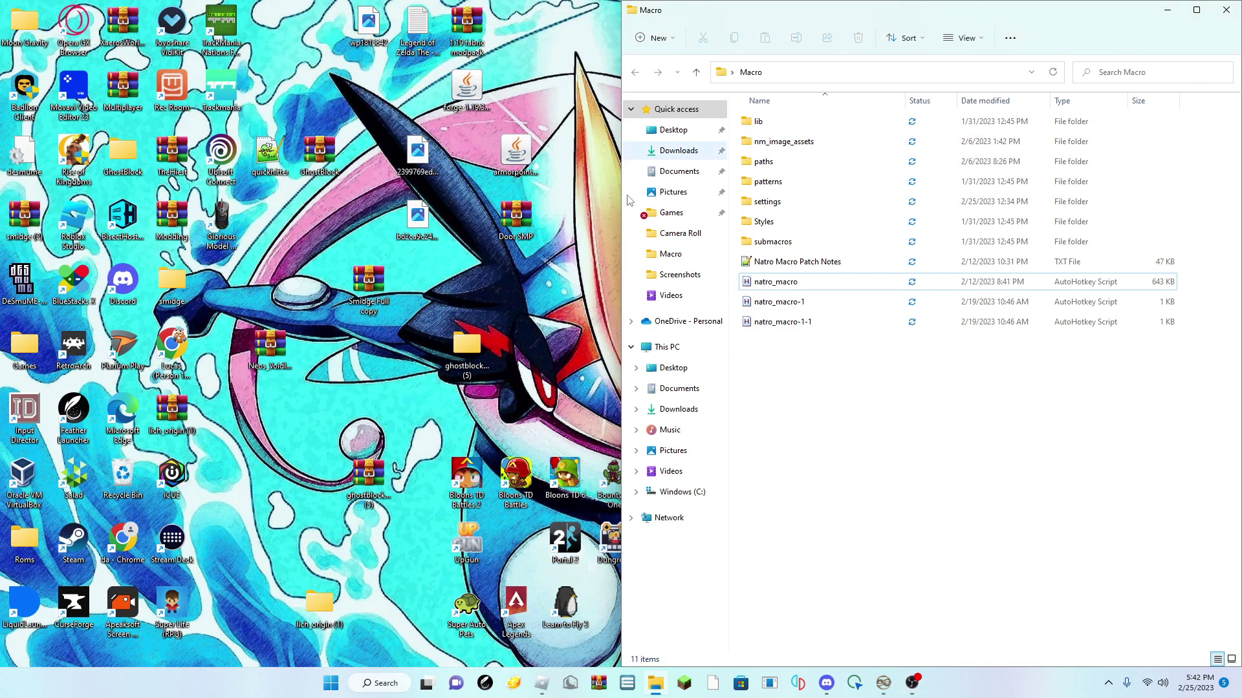
left_click(1197, 9)
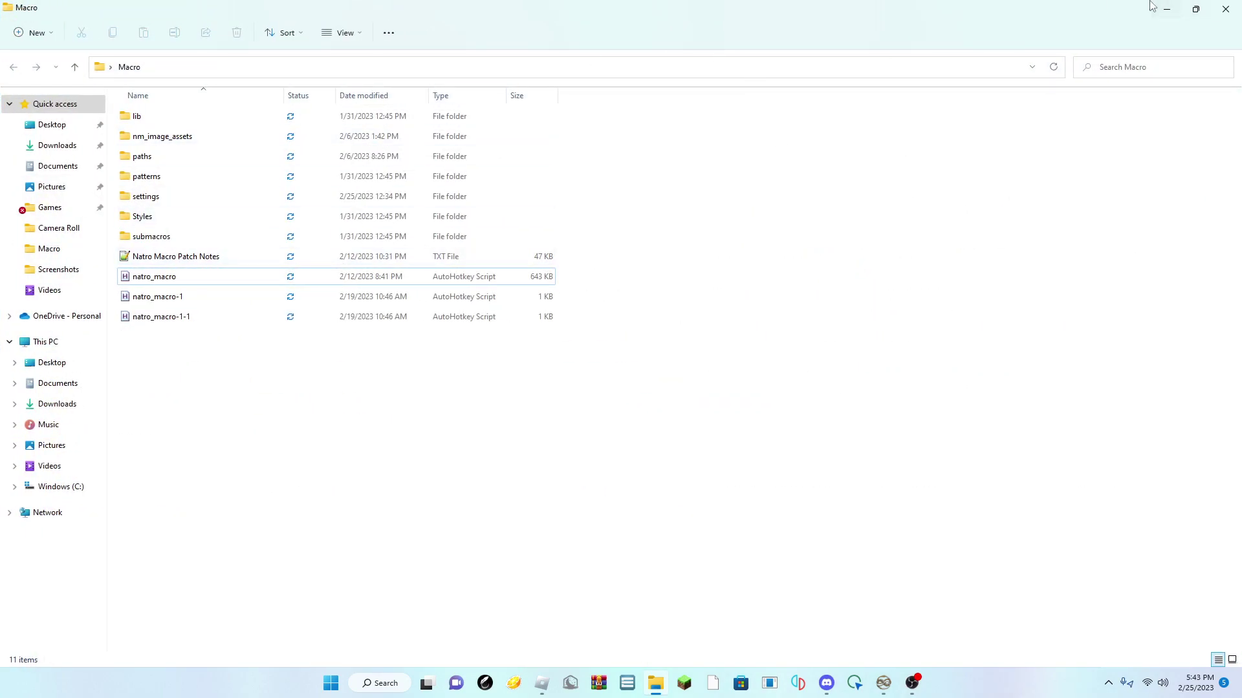
left_click(1163, 9)
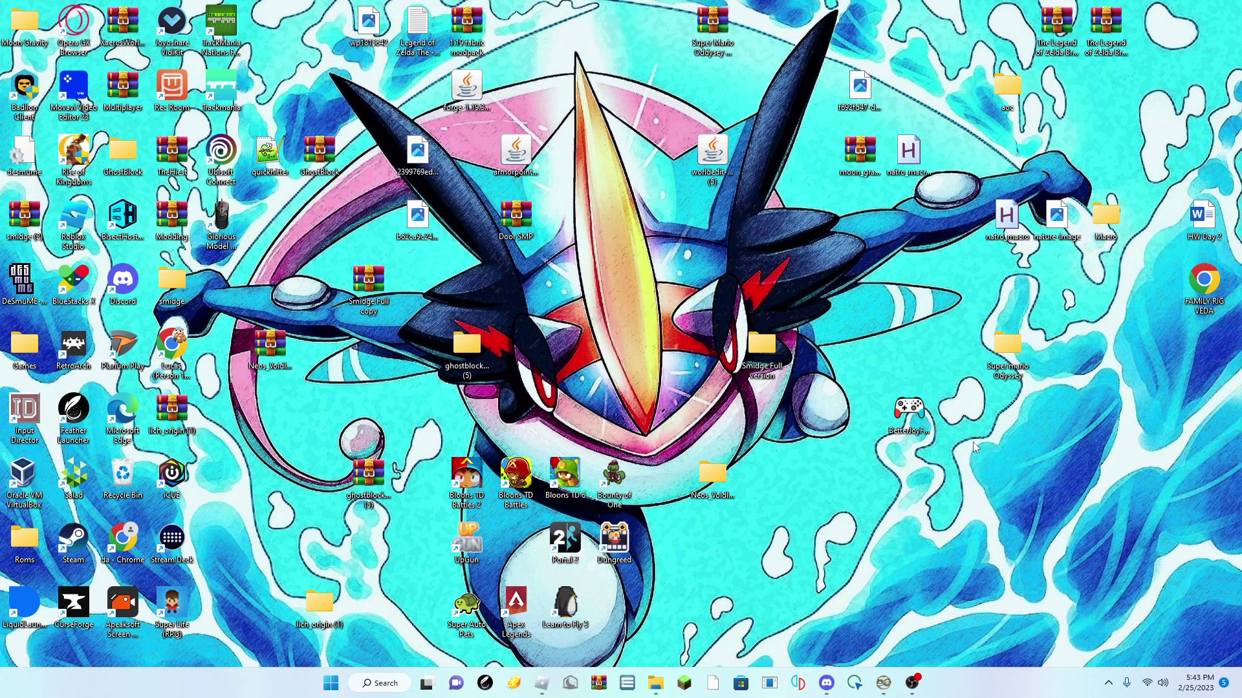
left_click(826, 683)
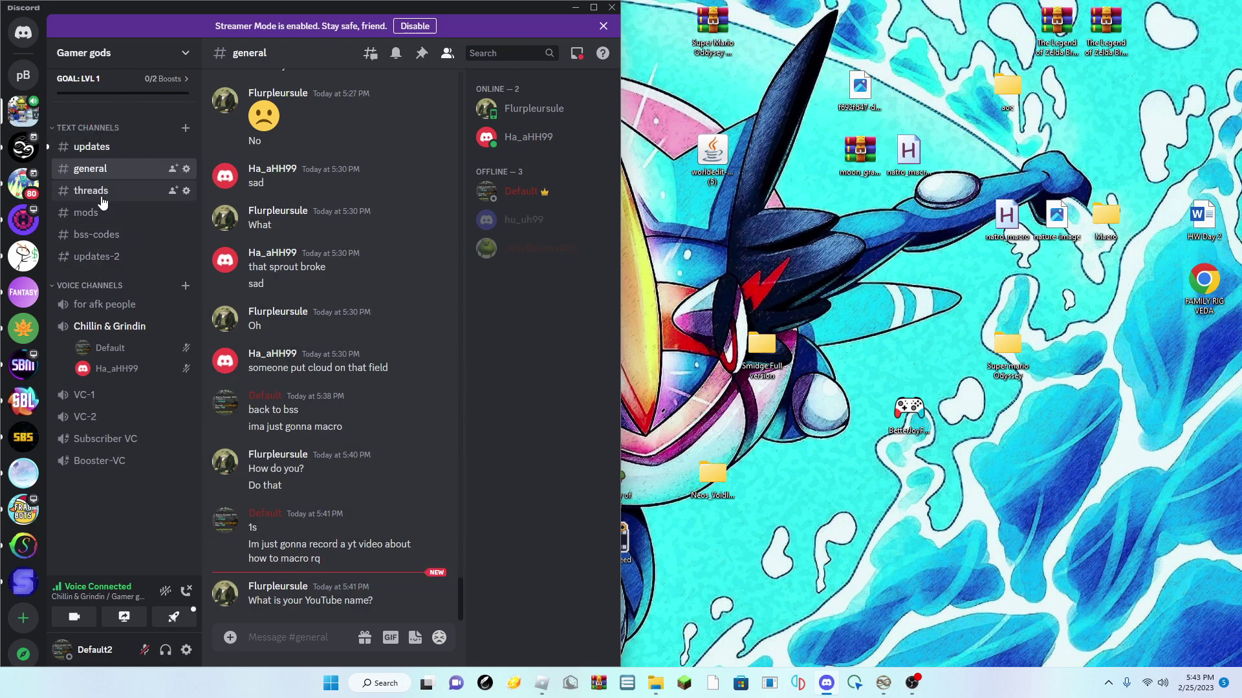
Go to the #mods channel and scroll up to the Natro_Macro_v0.9.1.zip attachment
left_click(86, 213)
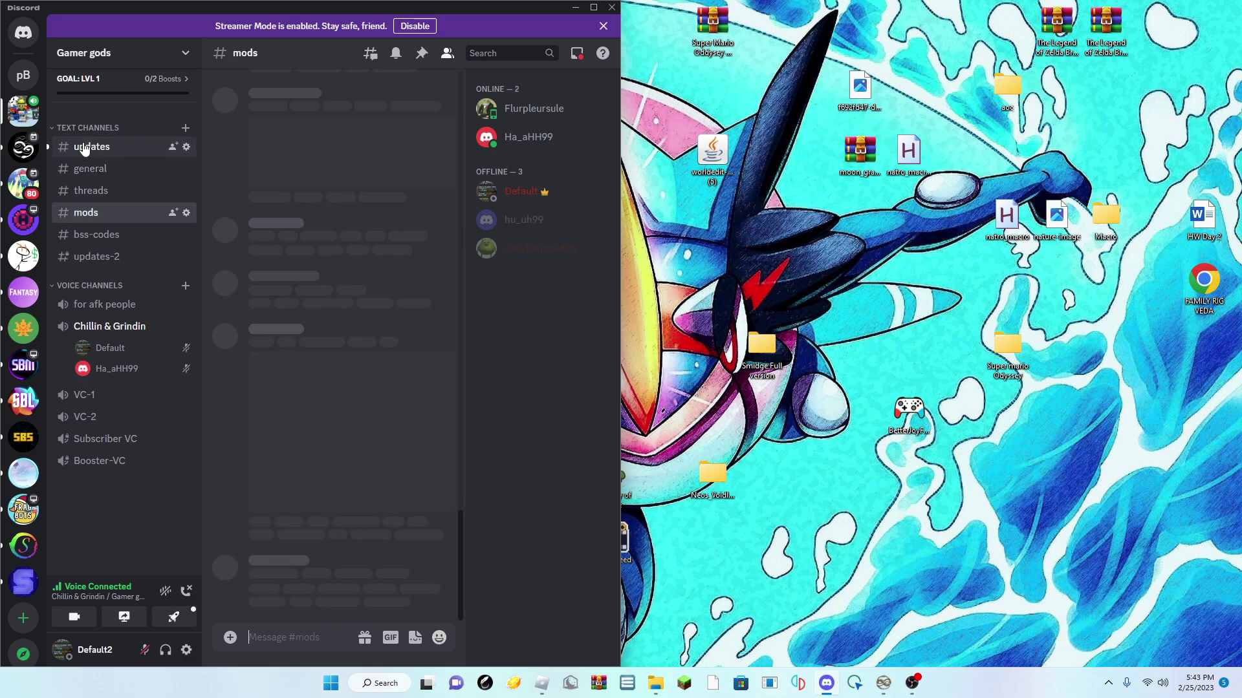
left_click(88, 190)
left_click(76, 216)
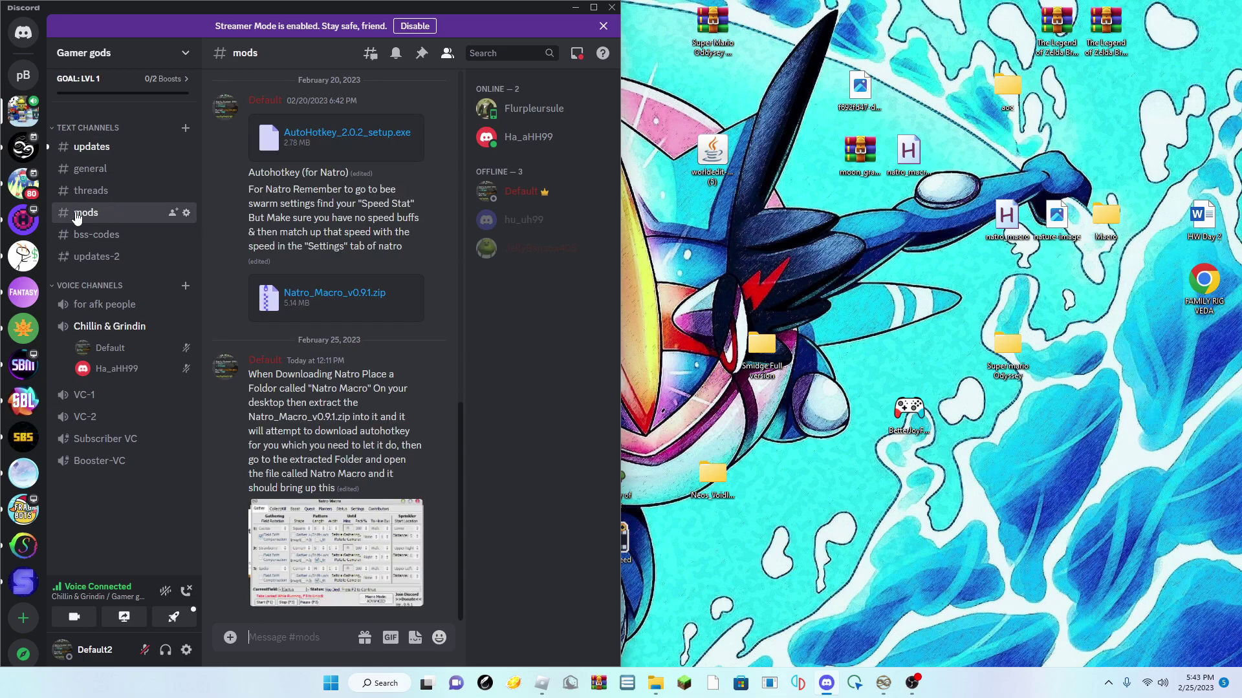
scroll(243, 317, "up", 2)
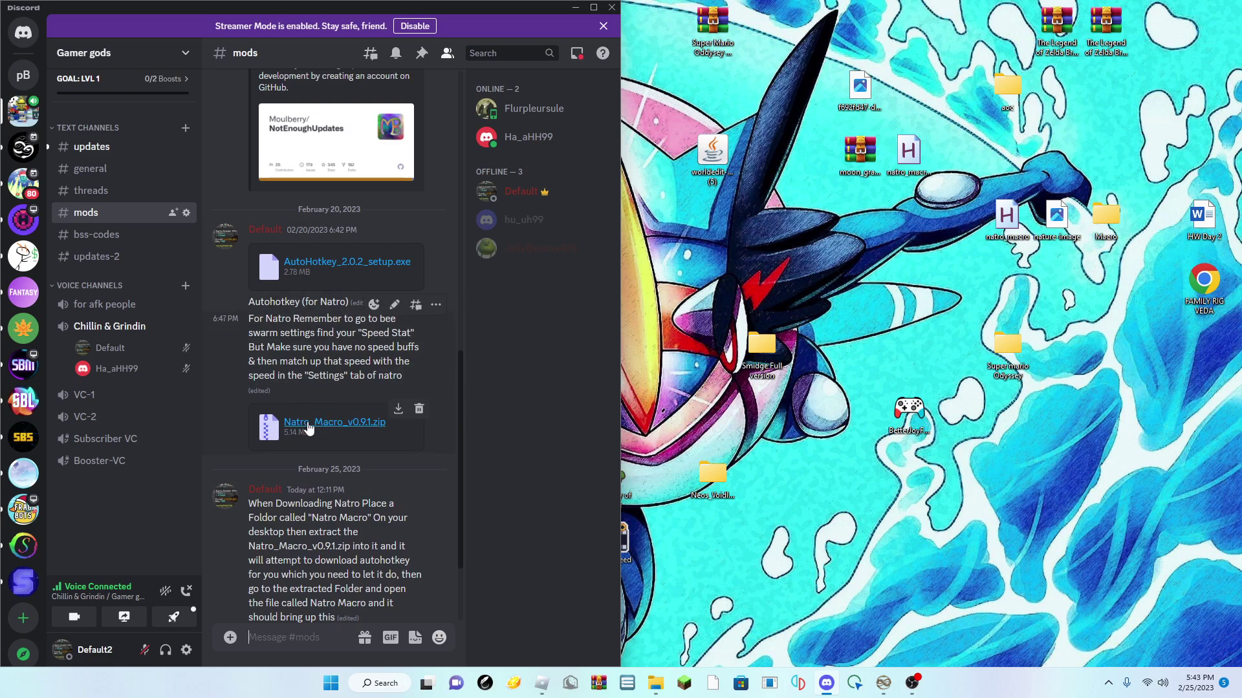
Download Natro_Macro_v0.9.1.zip in Edge past the warning, then close the browser
left_click(398, 409)
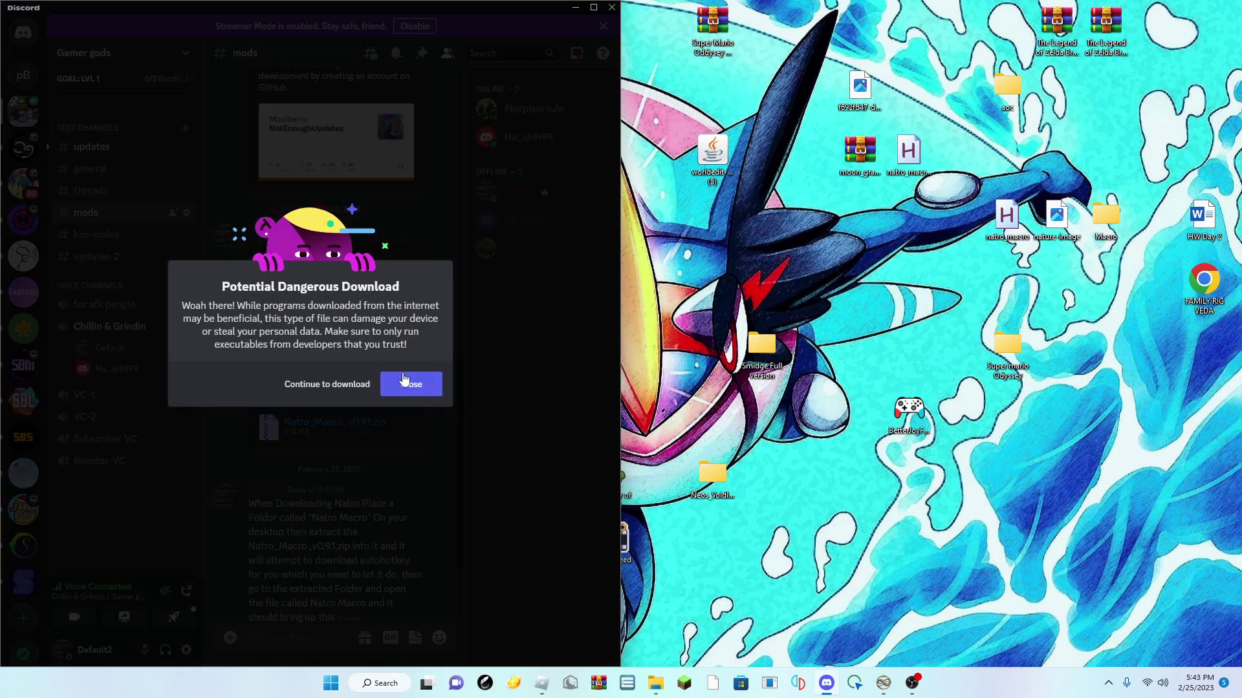
left_click(328, 385)
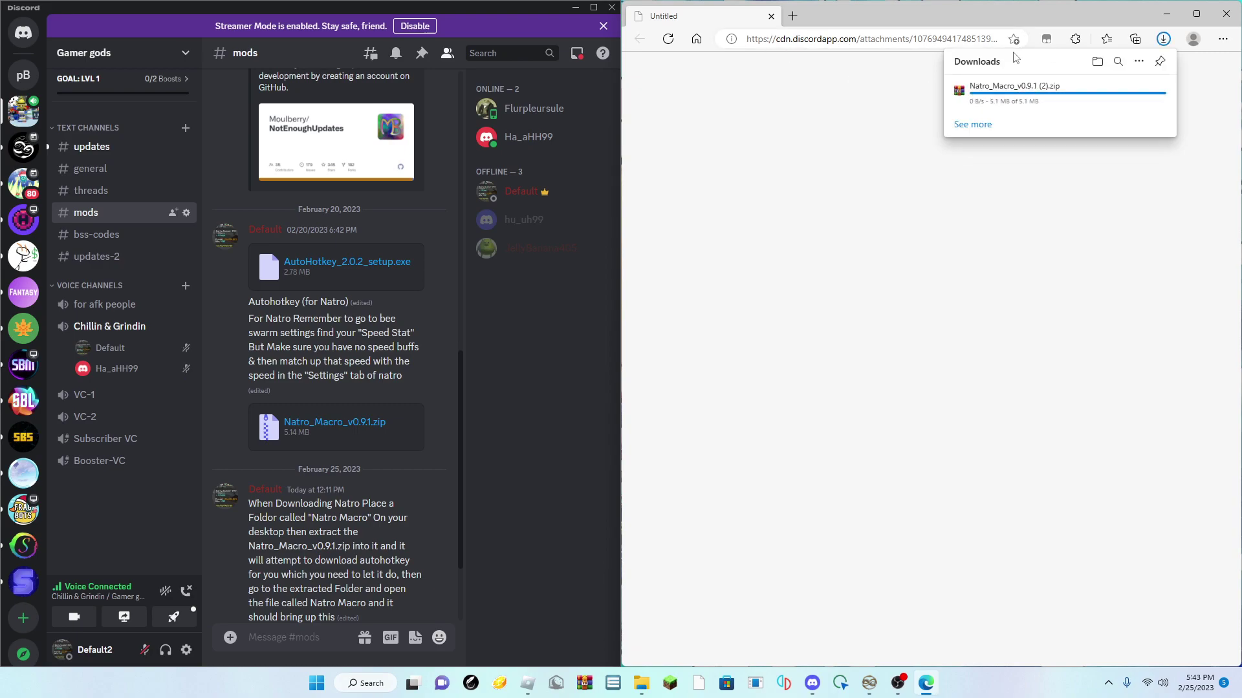
left_click_drag(987, 12, 4, 97)
left_click(716, 93)
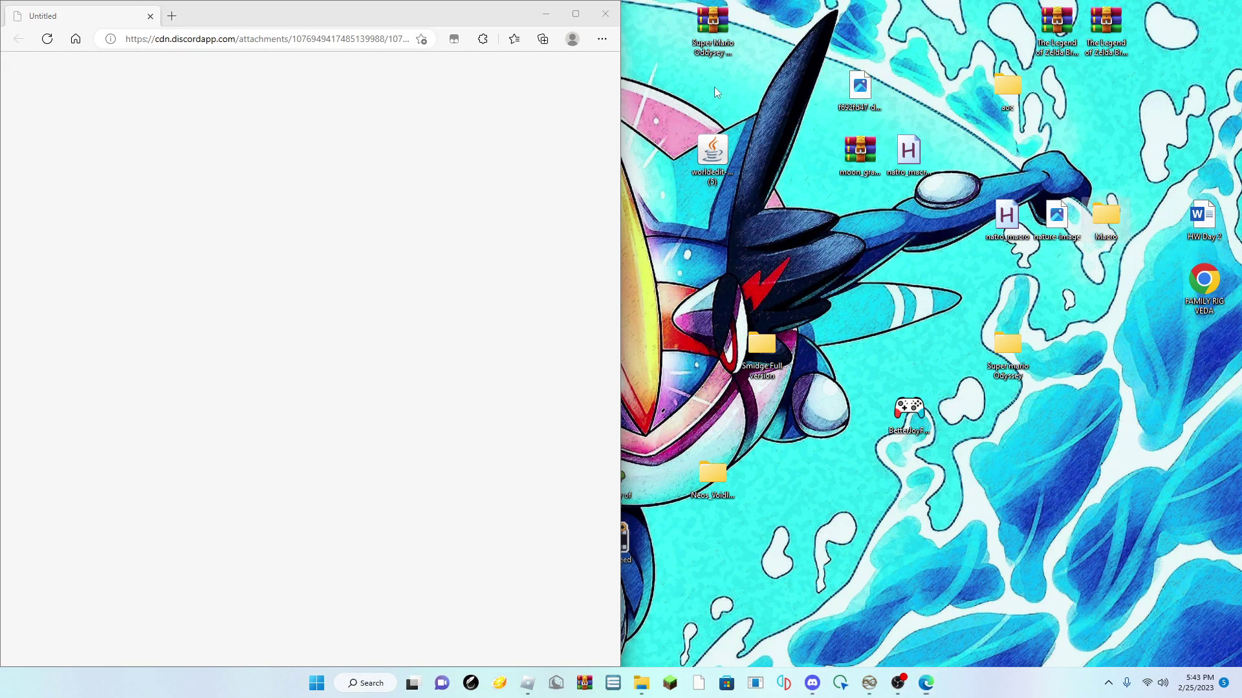
left_click(605, 14)
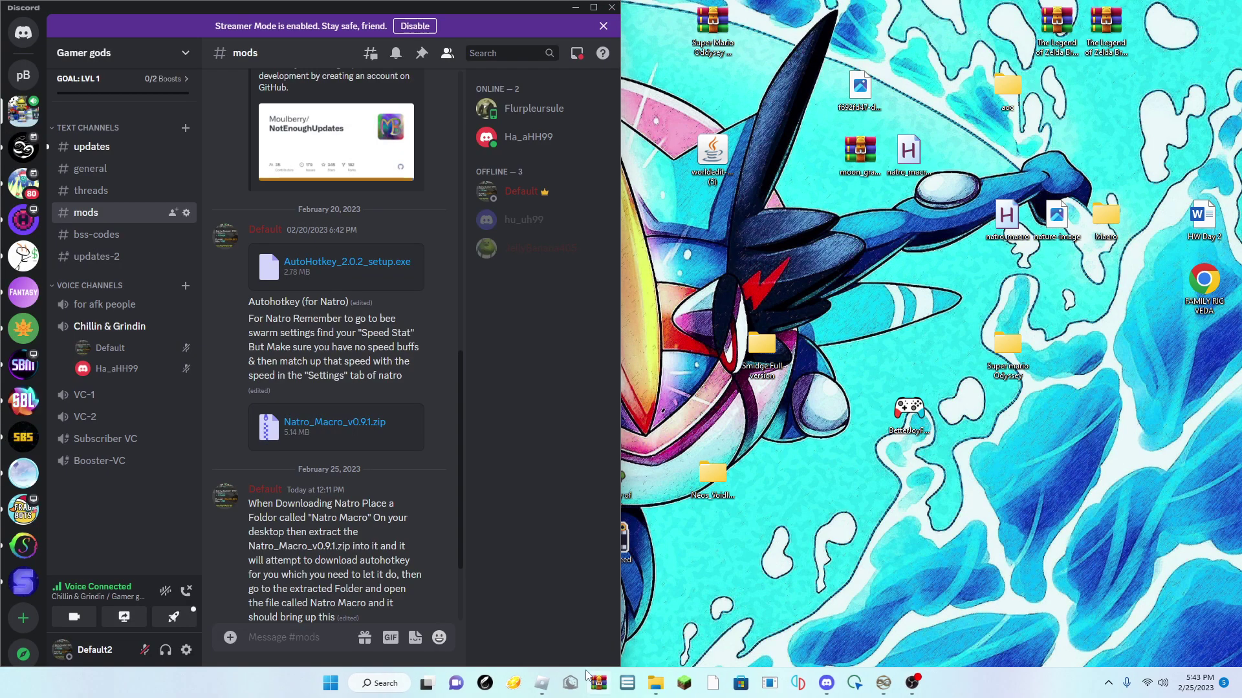
Take the Natro_Macro_v0.9.1 (2) archive out of the Downloads folder
left_click(655, 683)
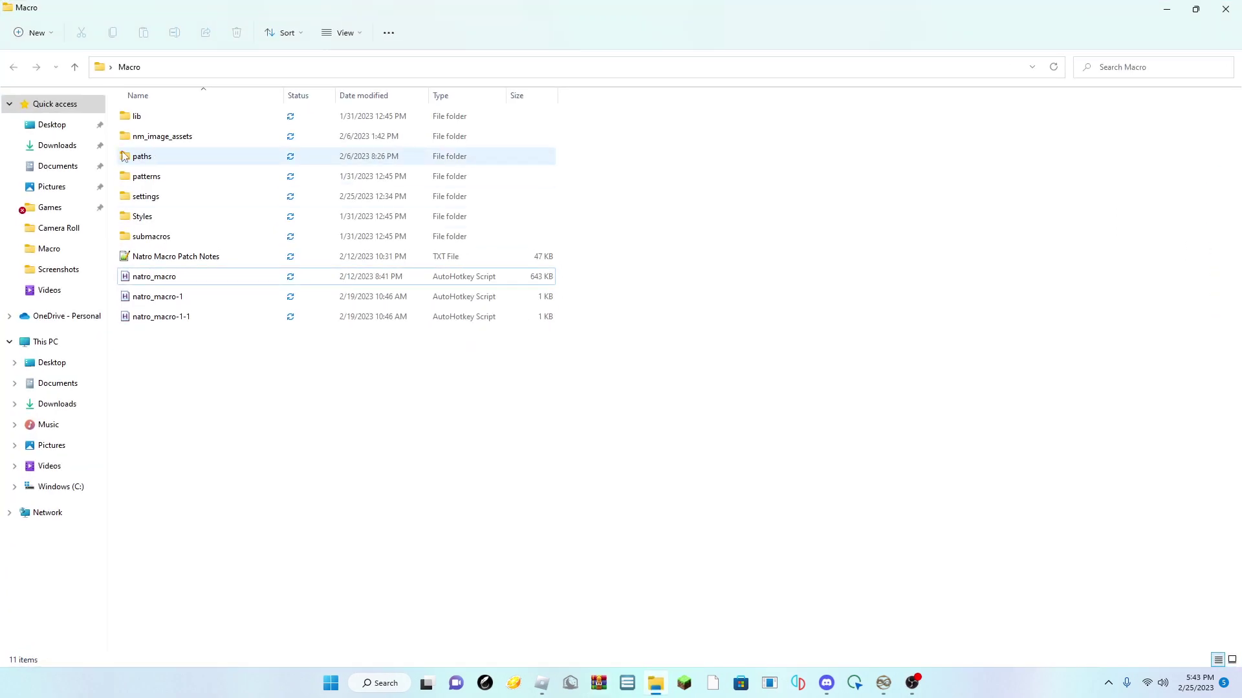
left_click(57, 140)
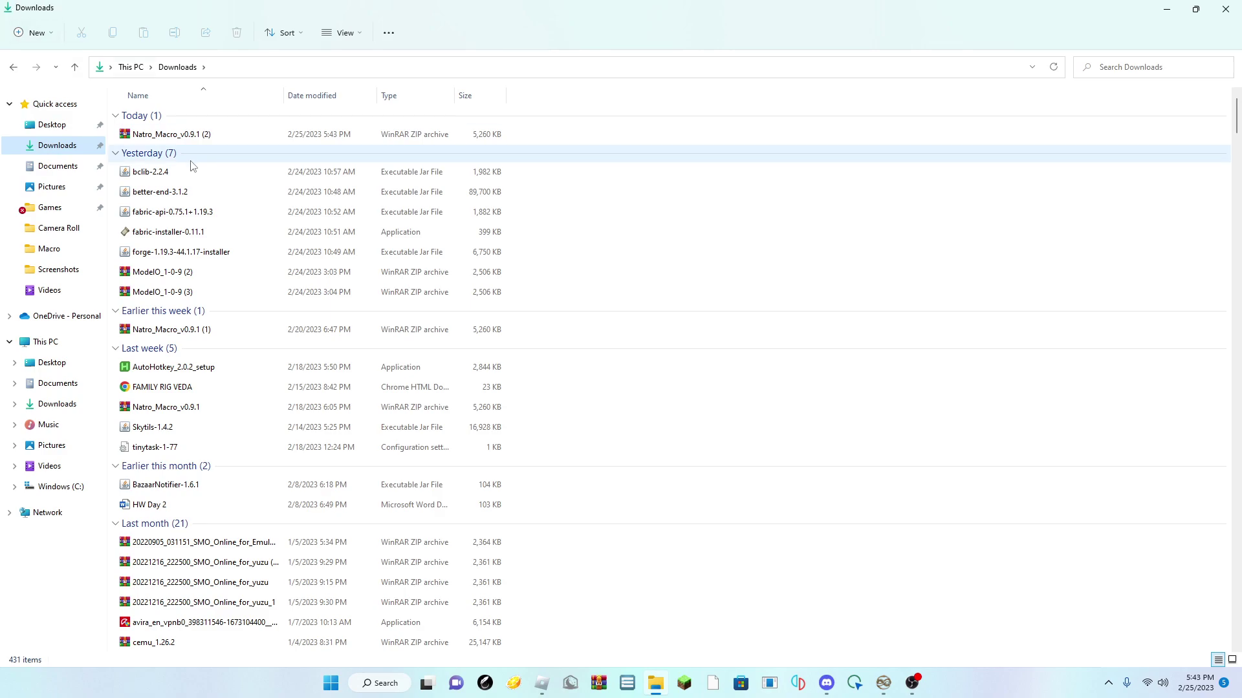
key("super+Left")
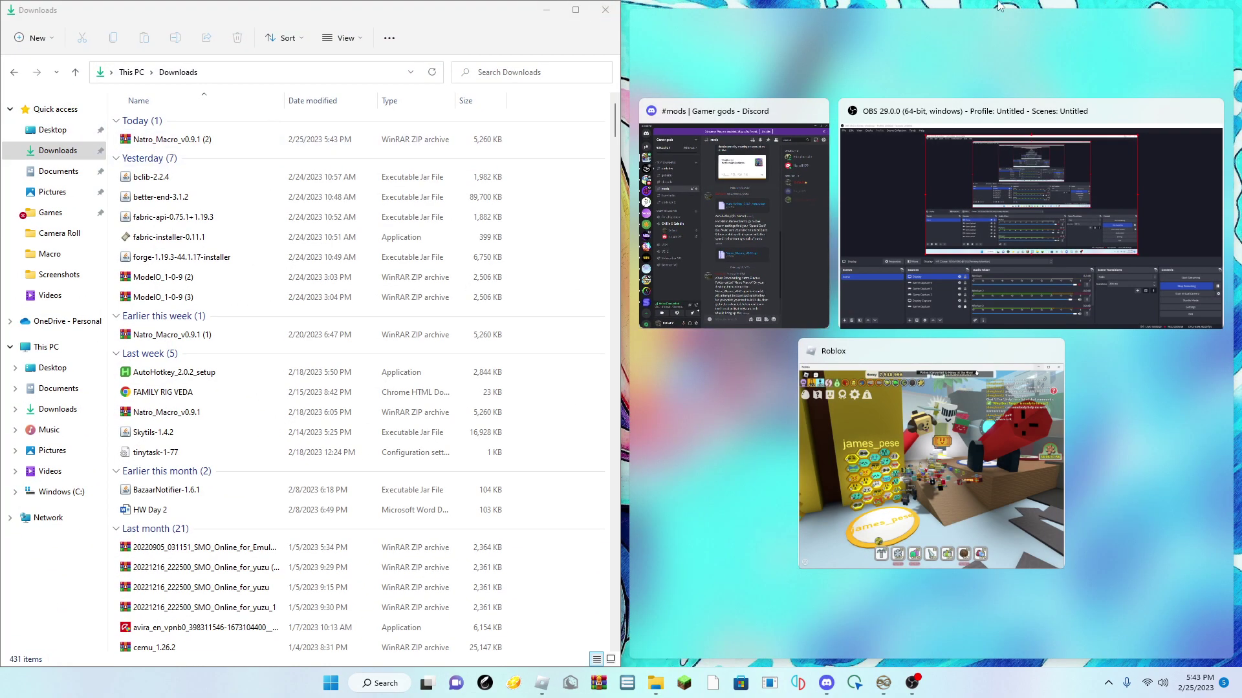
key("Escape")
key("Tab")
key("Delete")
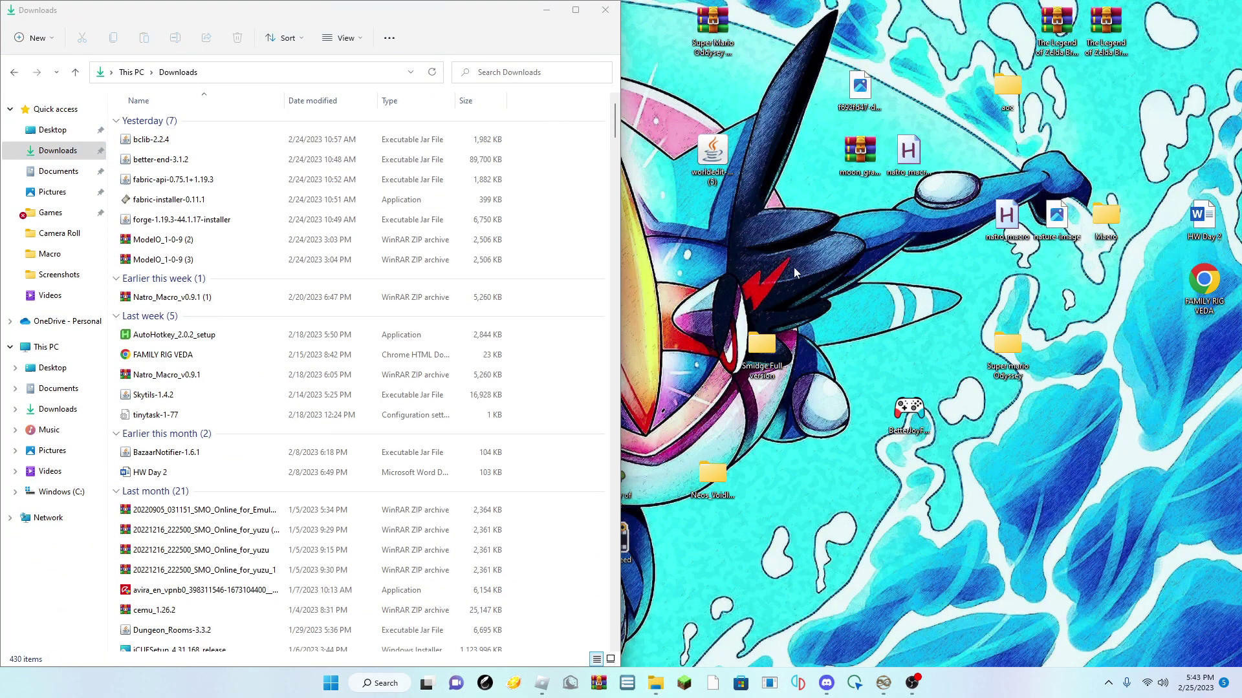
Create a New folder on the desktop and place it beside the Natro_Macro archive
right_click(844, 238)
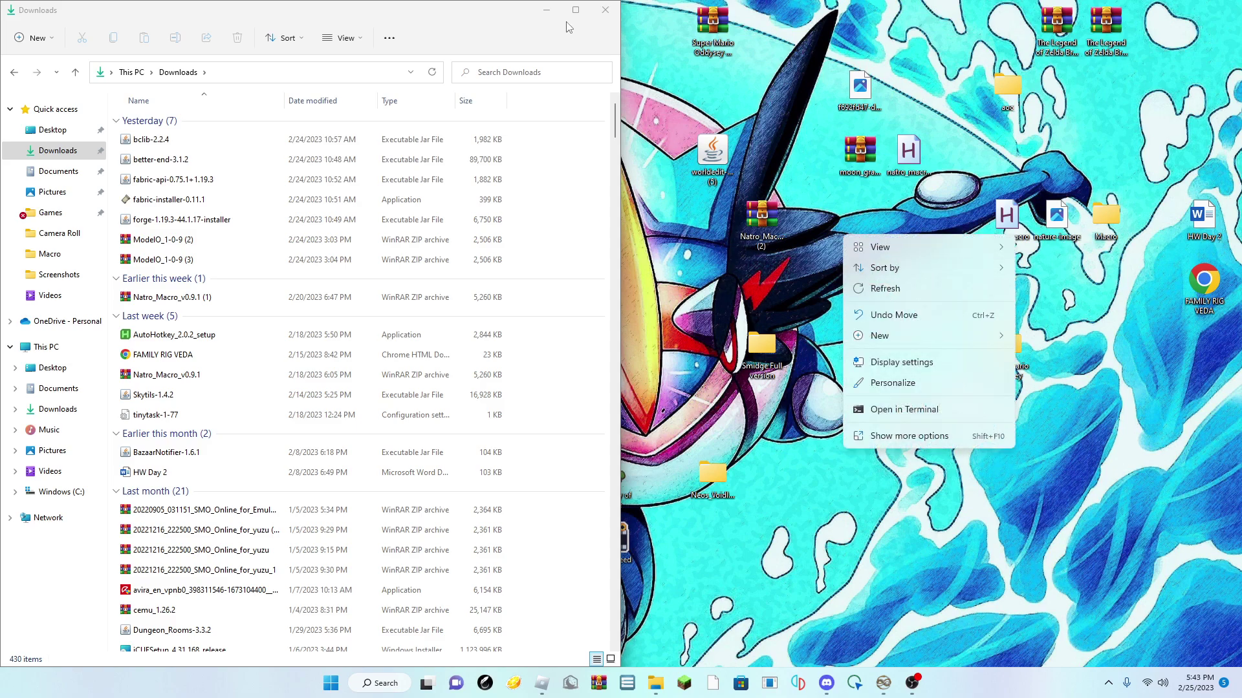
left_click(547, 10)
right_click(837, 237)
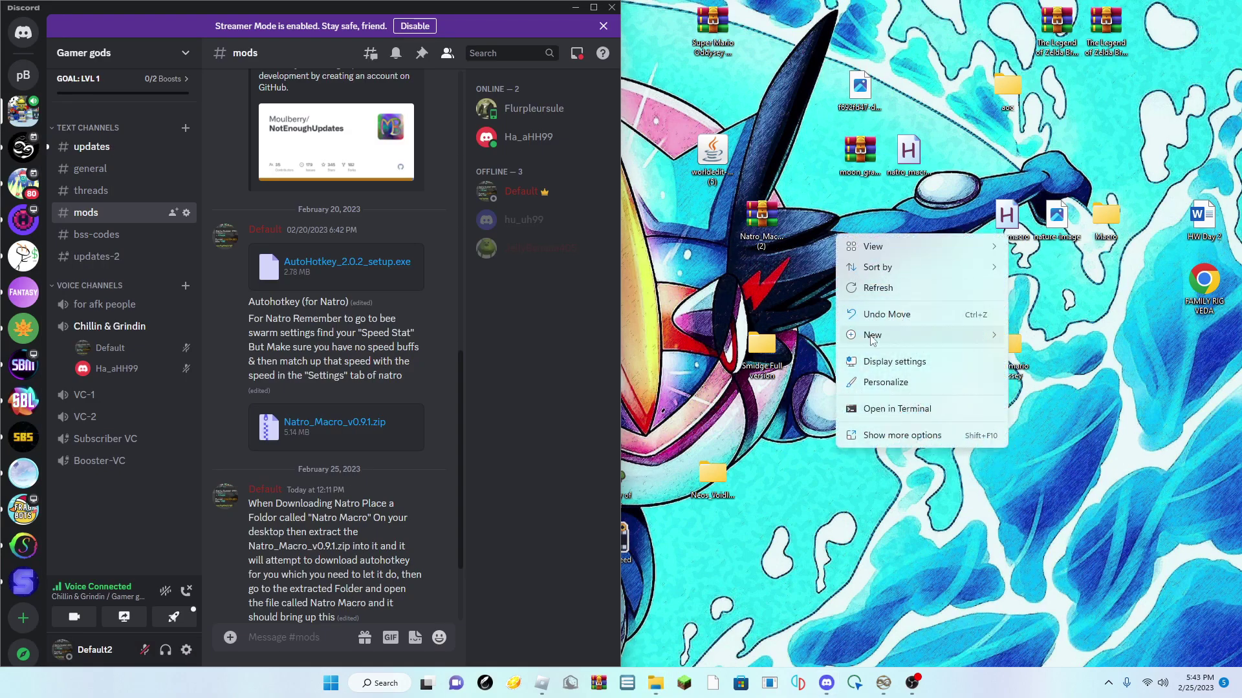
mouse_move(907, 339)
left_click(1050, 337)
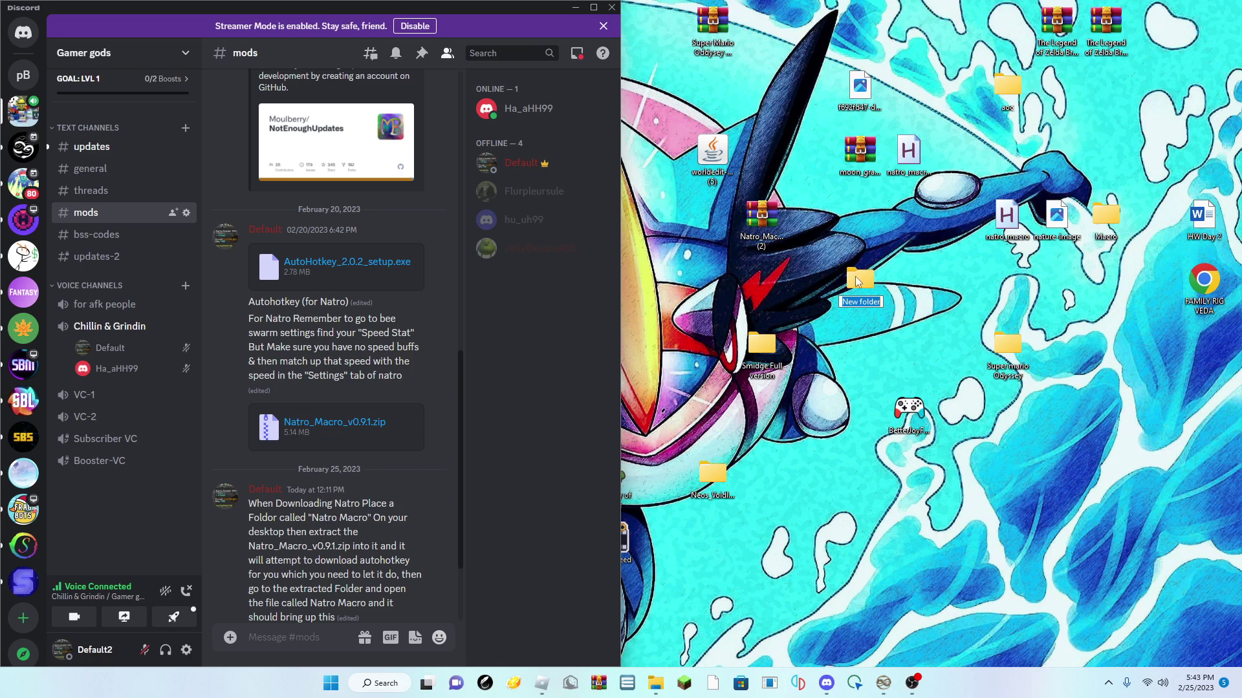
left_click_drag(857, 281, 807, 217)
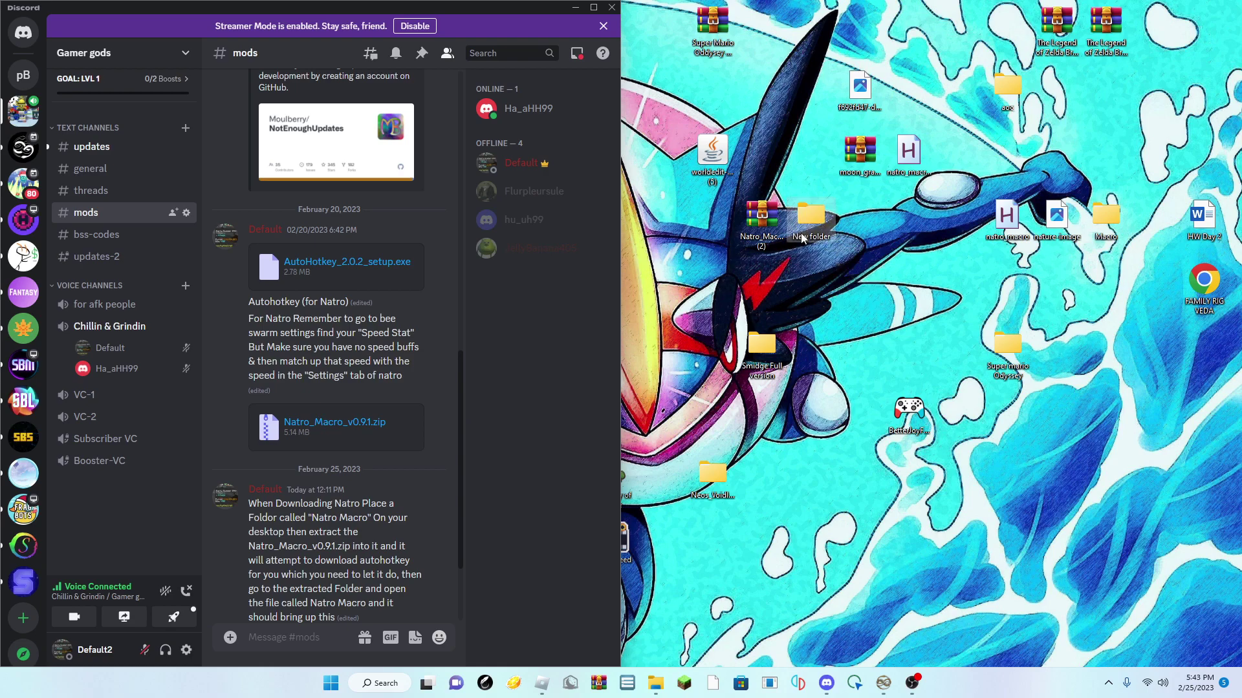
Run Extract All on the Natro_Macro zip with Desktop > New folder as destination
right_click(764, 225)
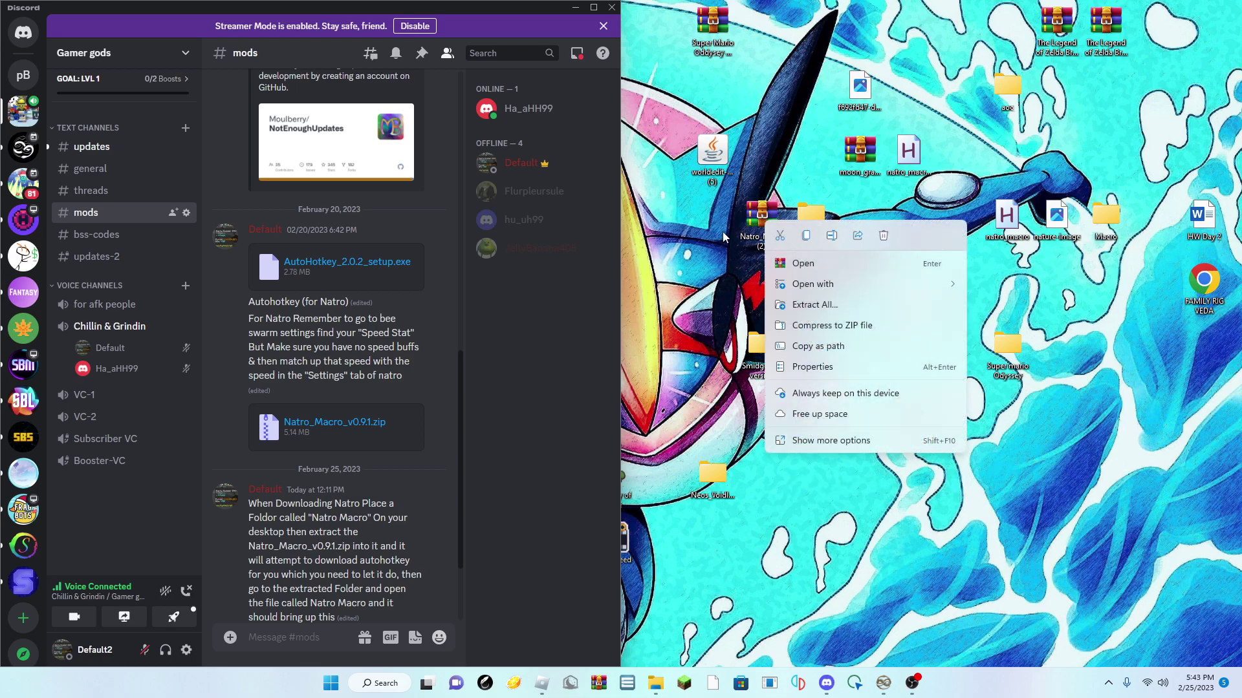
left_click(730, 250)
right_click(752, 221)
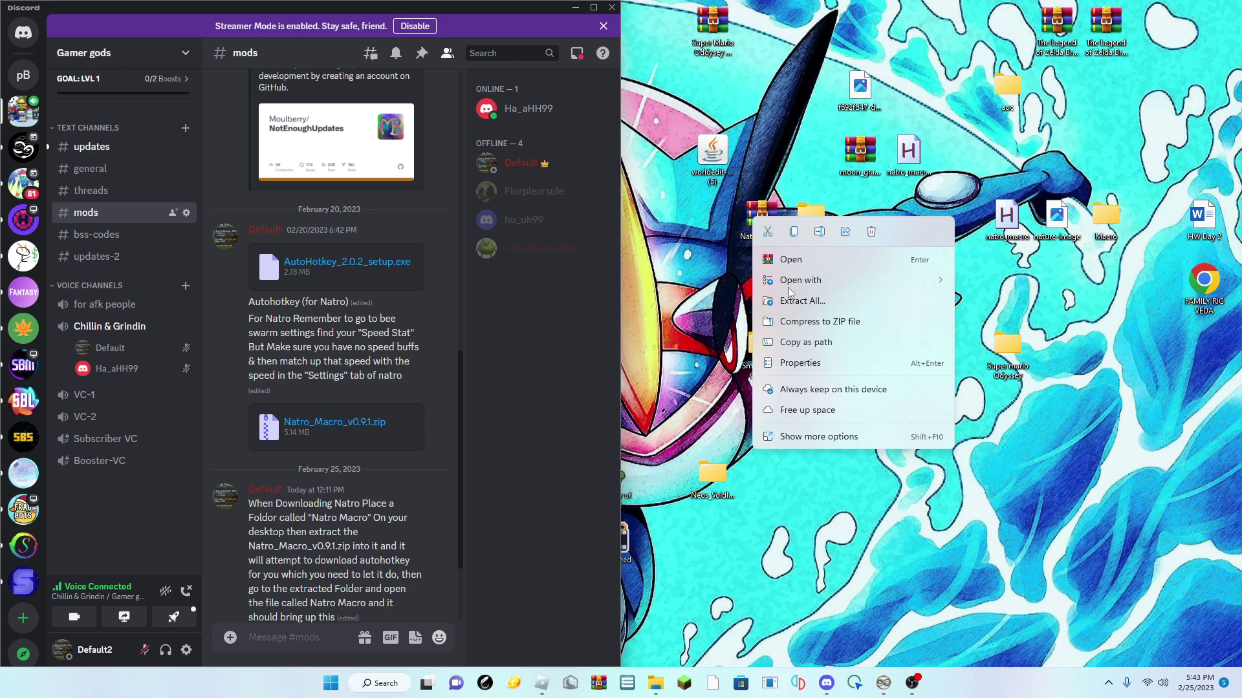
left_click(792, 299)
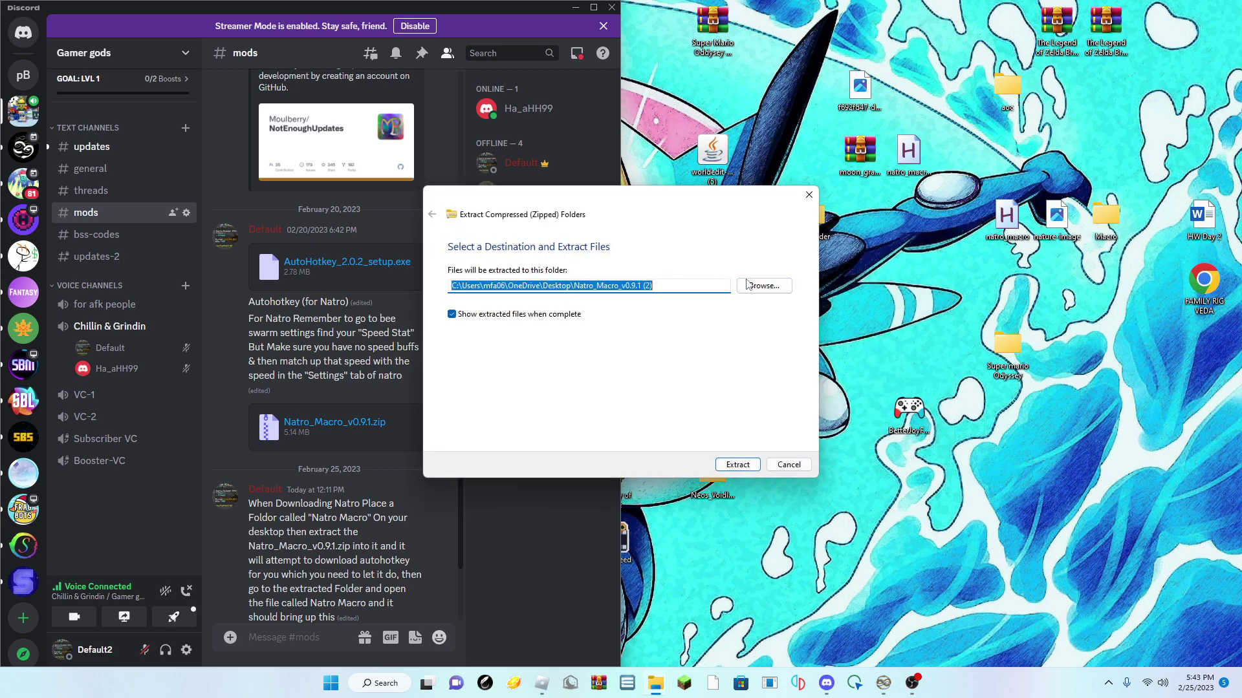
left_click(764, 285)
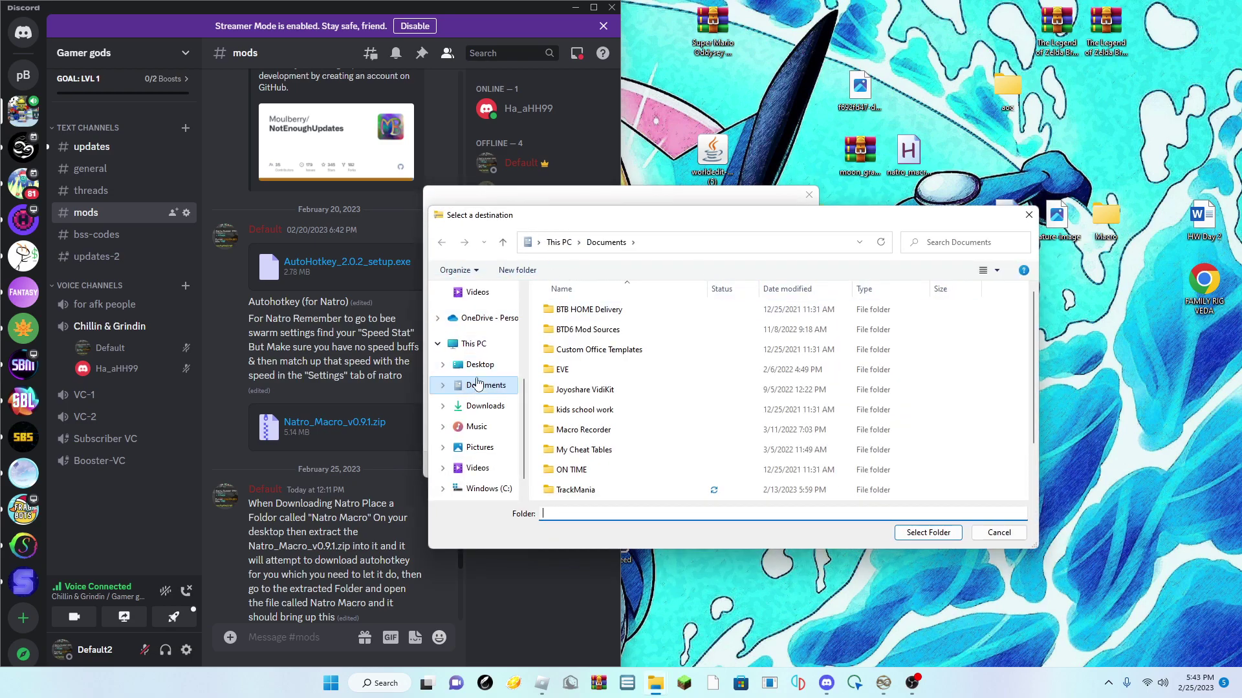
left_click(480, 365)
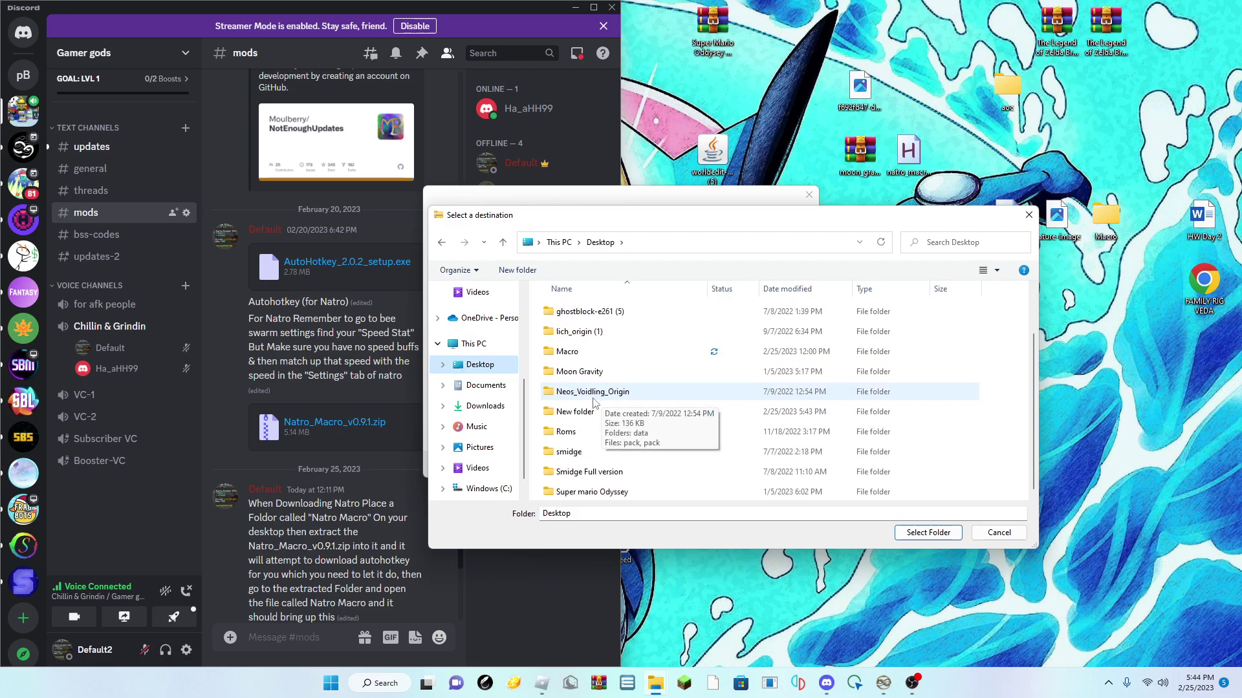
scroll(600, 407, "down", 1)
left_click(600, 418)
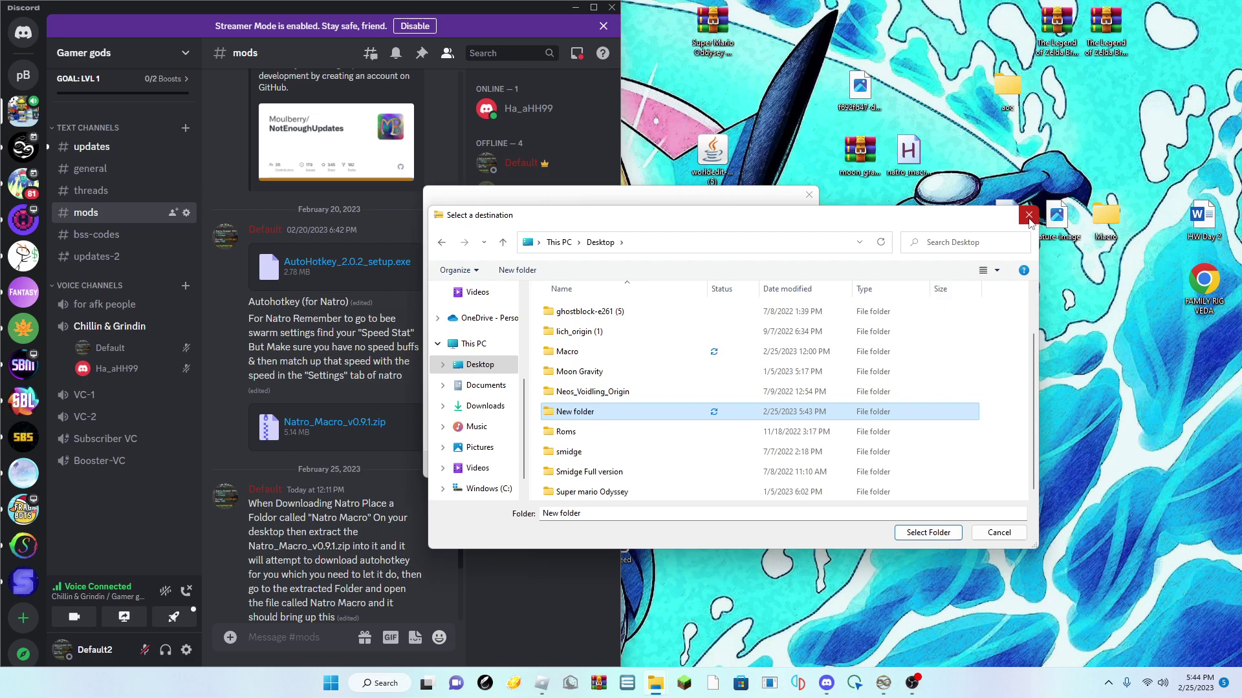
key("Return")
key("Return")
Delete the New folder from the desktop
right_click(814, 222)
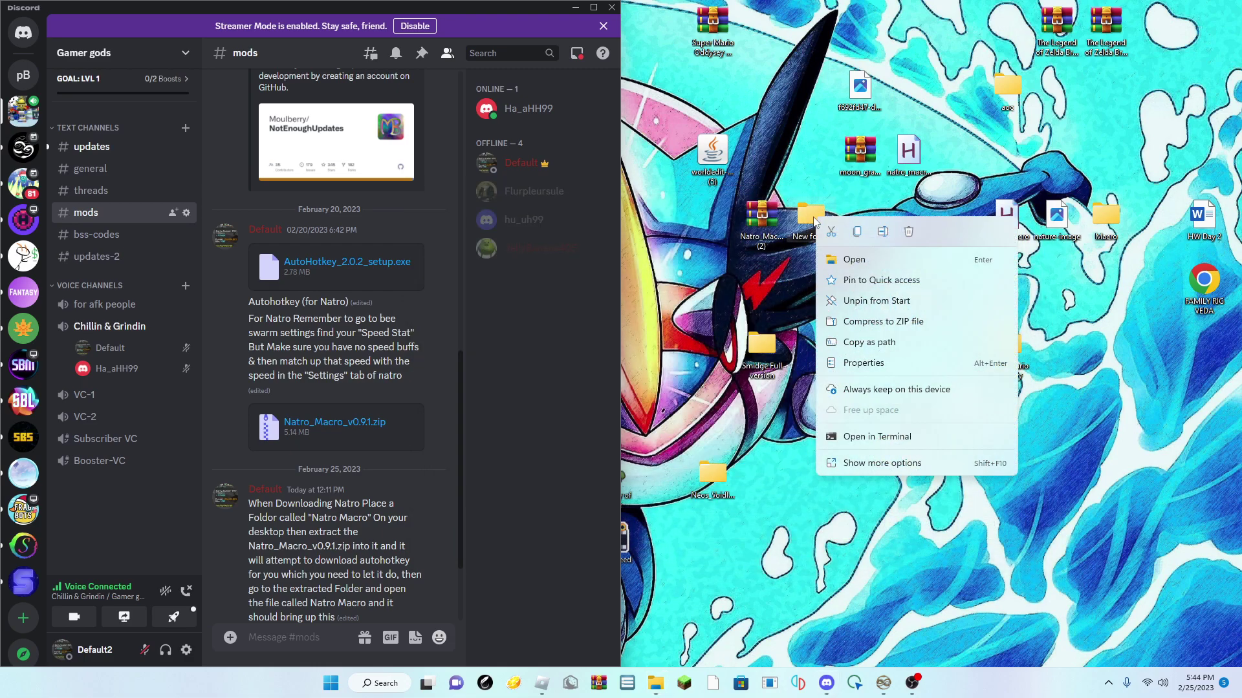
right_click(805, 215)
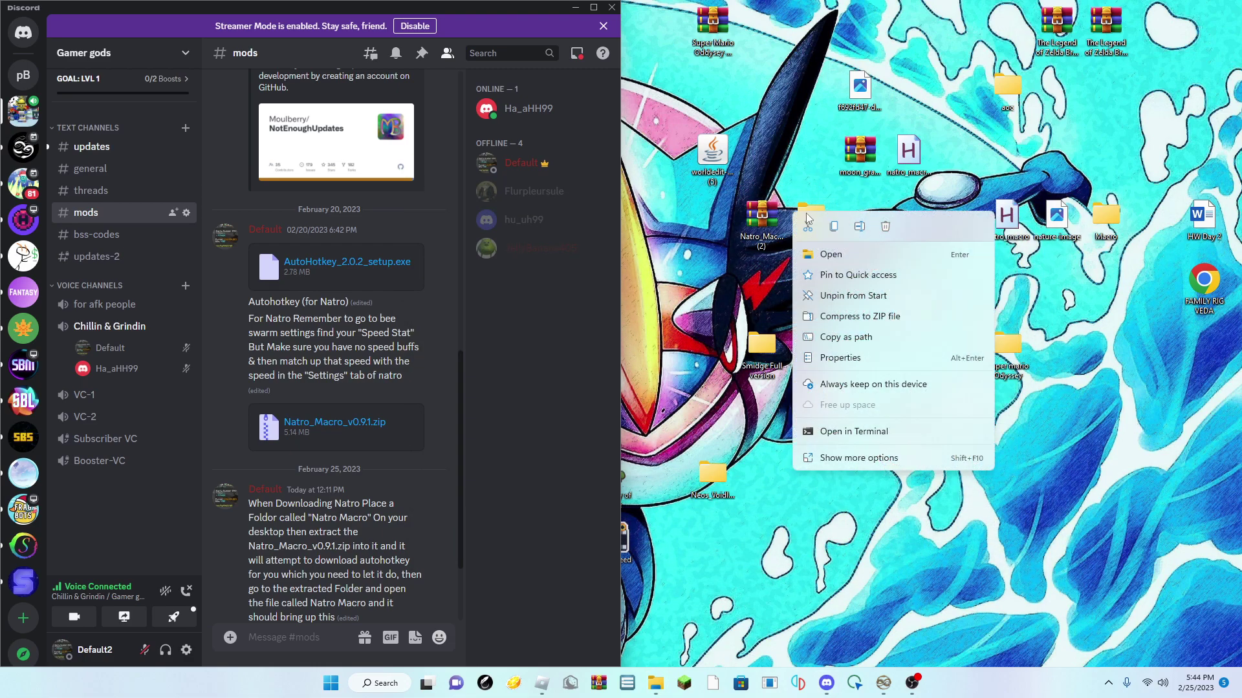
left_click(885, 228)
In the desktop Macro folder, delete the duplicate scripts natro_macro-1 and natro_macro-1-1
right_click(838, 225)
key("Escape")
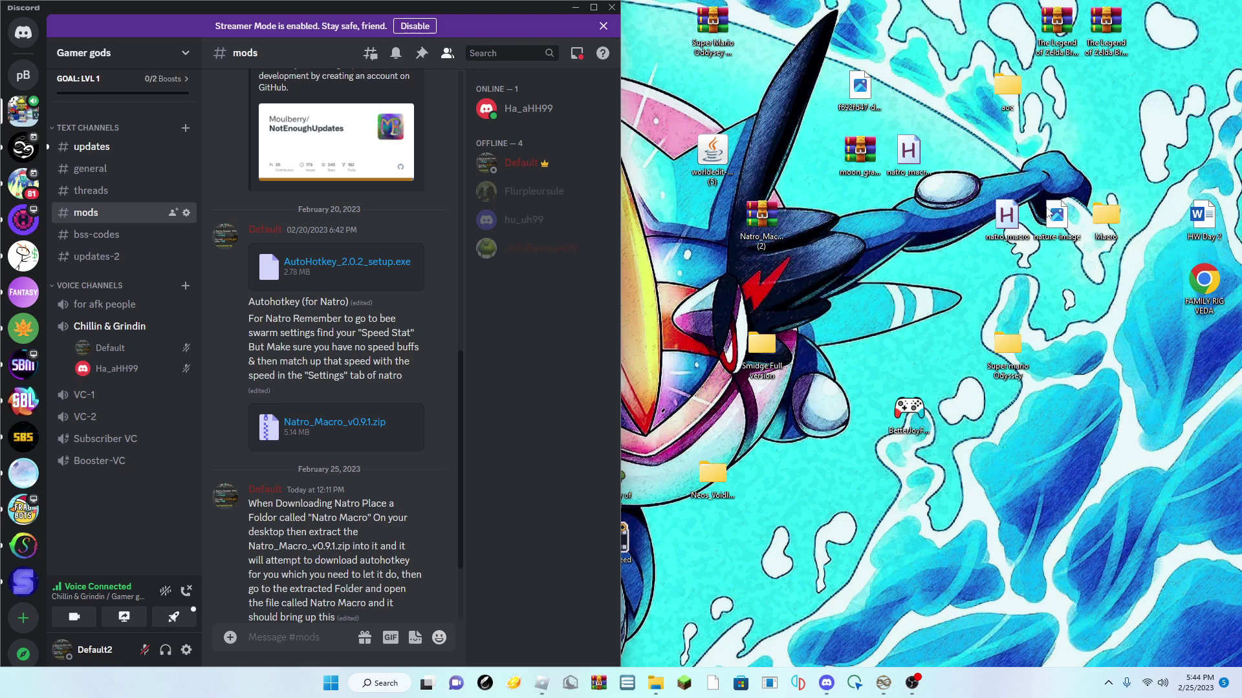
double_click(1106, 216)
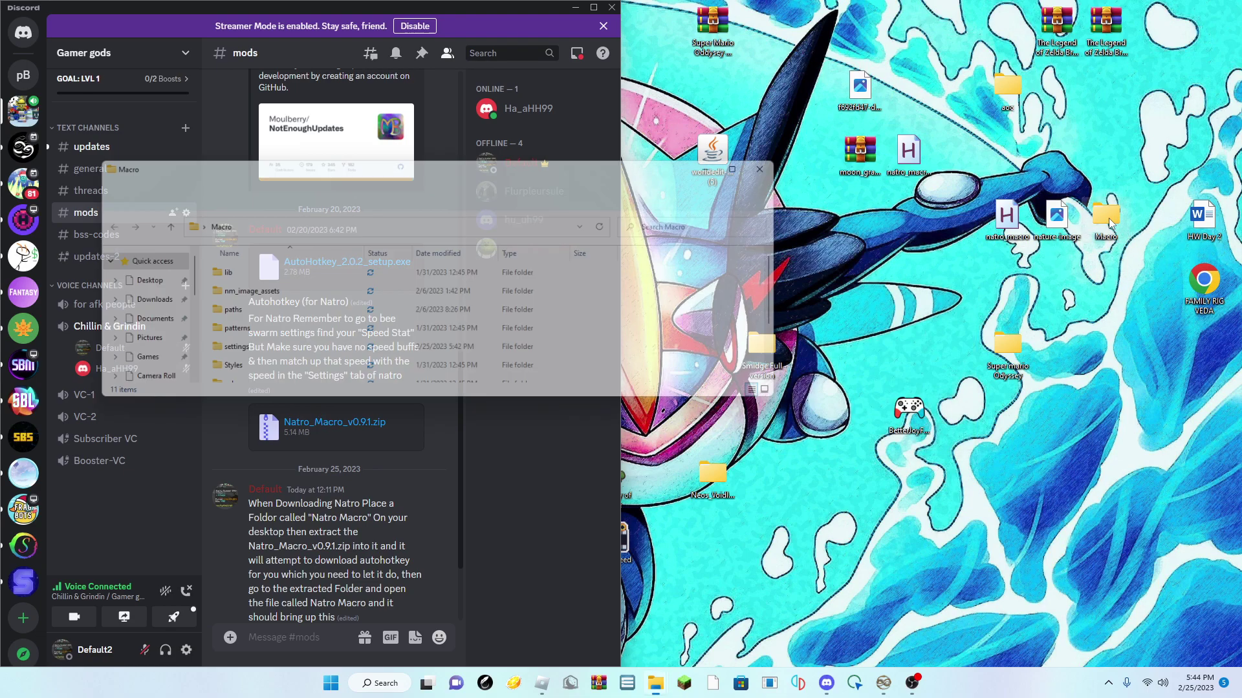
scroll(244, 352, "down", 2)
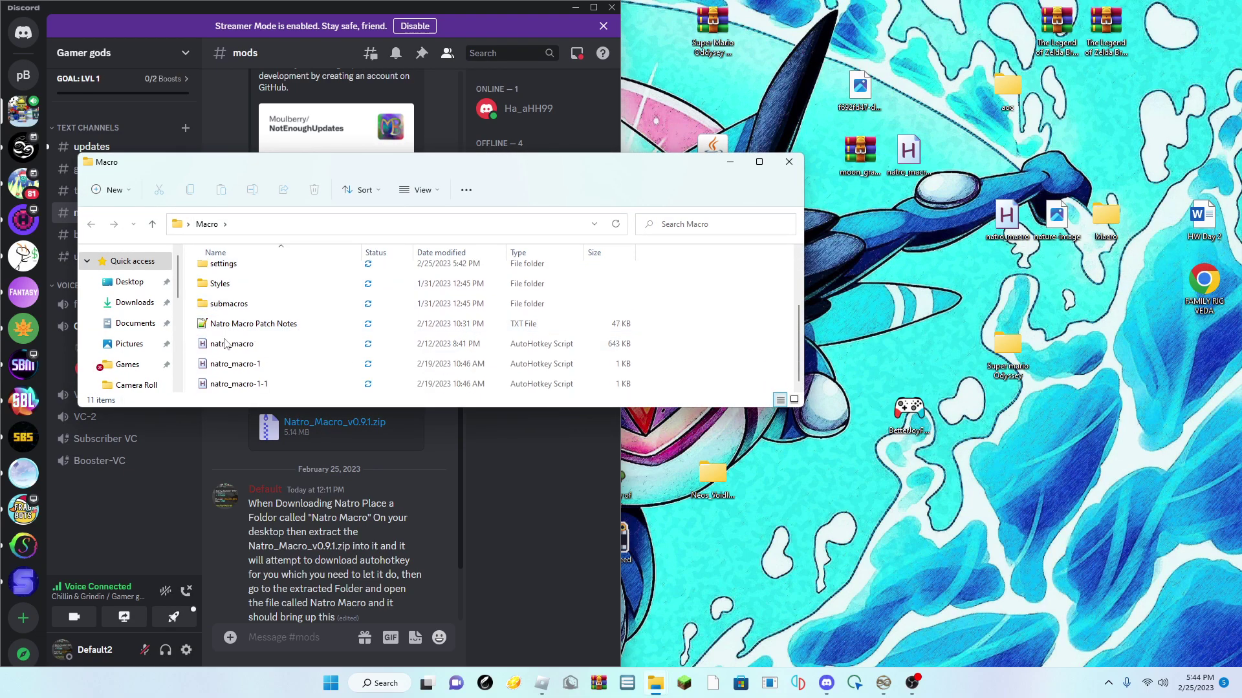
right_click(258, 364)
left_click(379, 380)
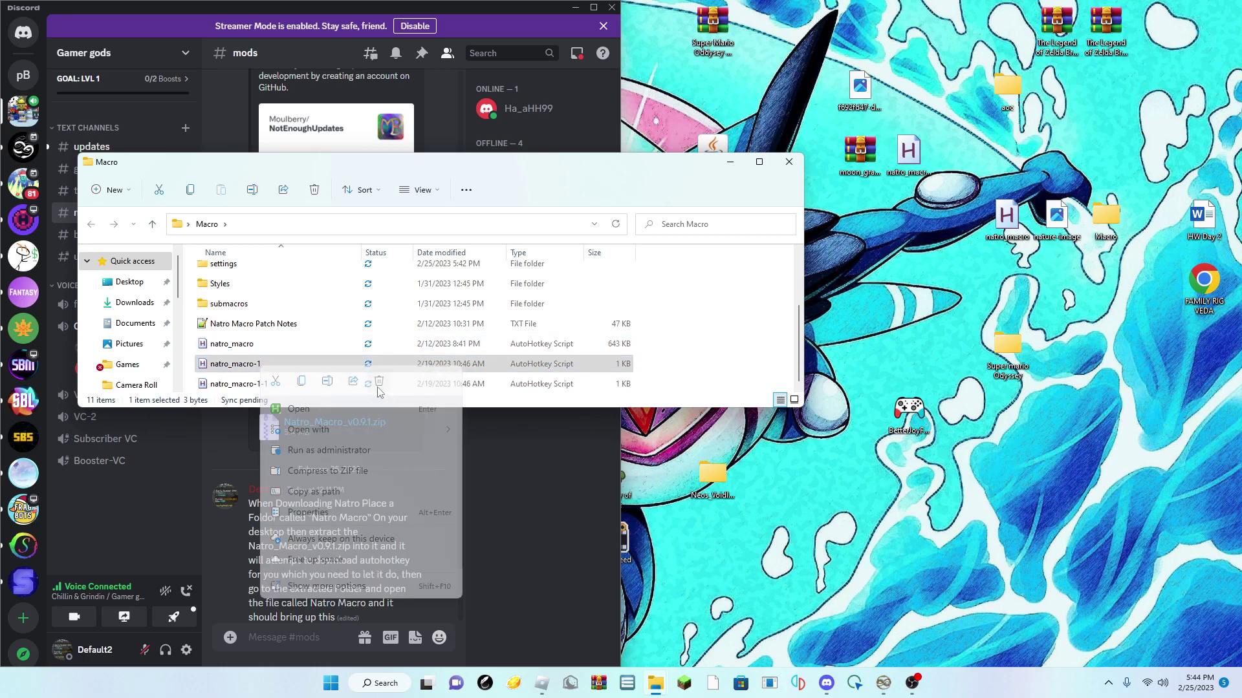
right_click(265, 375)
right_click(267, 384)
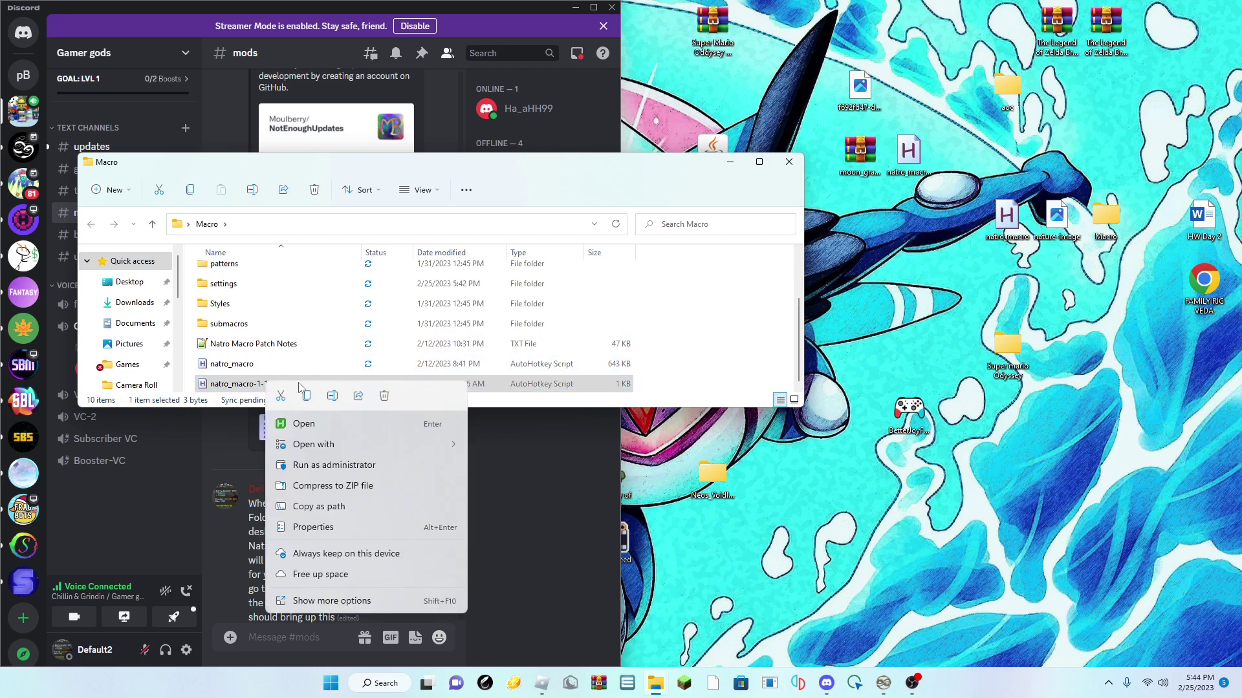
left_click(385, 395)
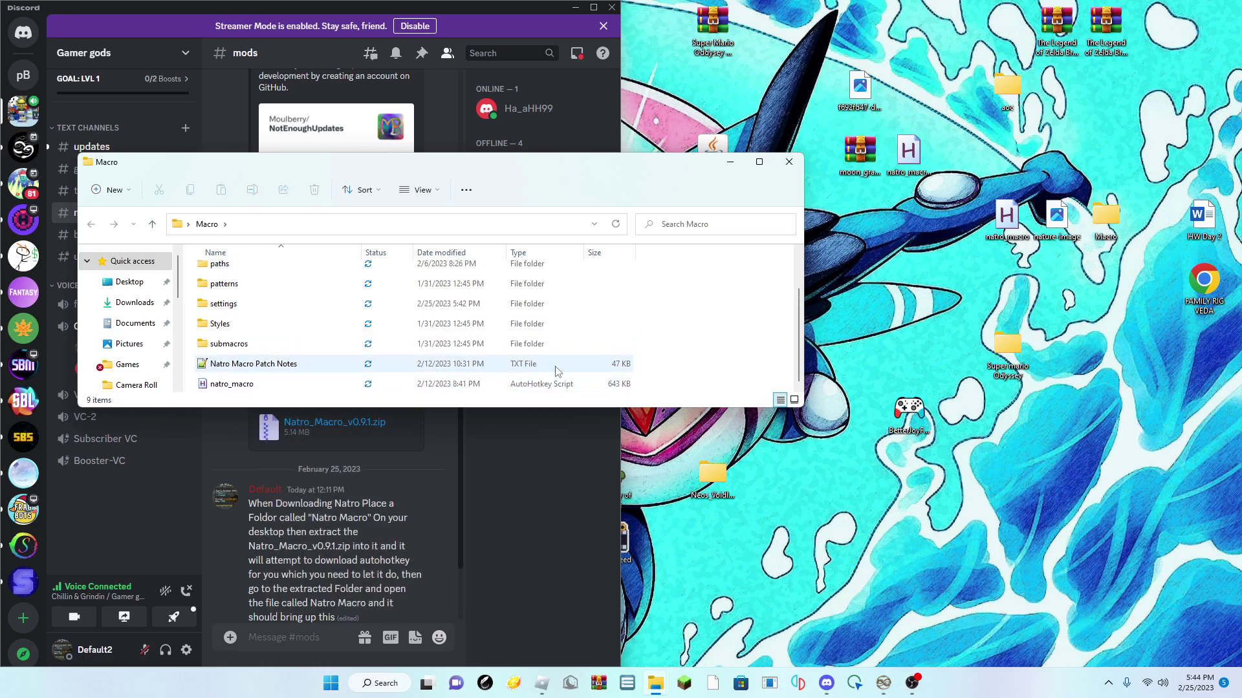
Run the natro_macro script from the Macro folder and minimize the folder window
left_click(295, 390)
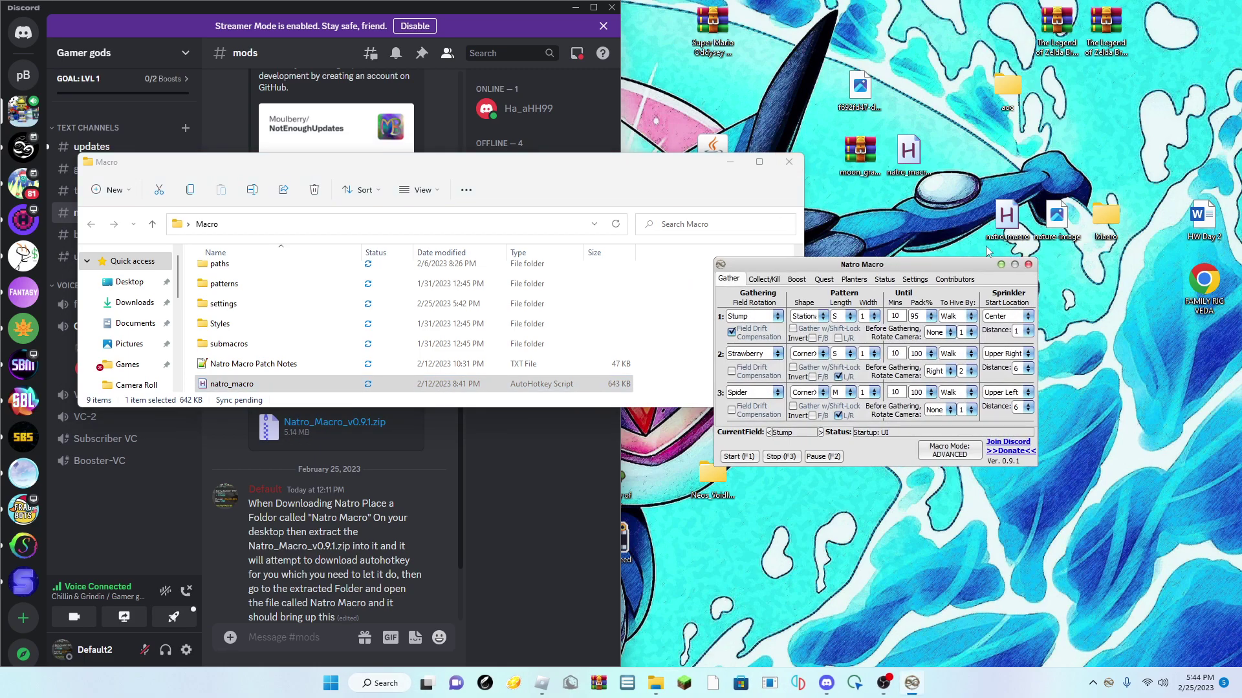
left_click(1028, 265)
left_click(789, 161)
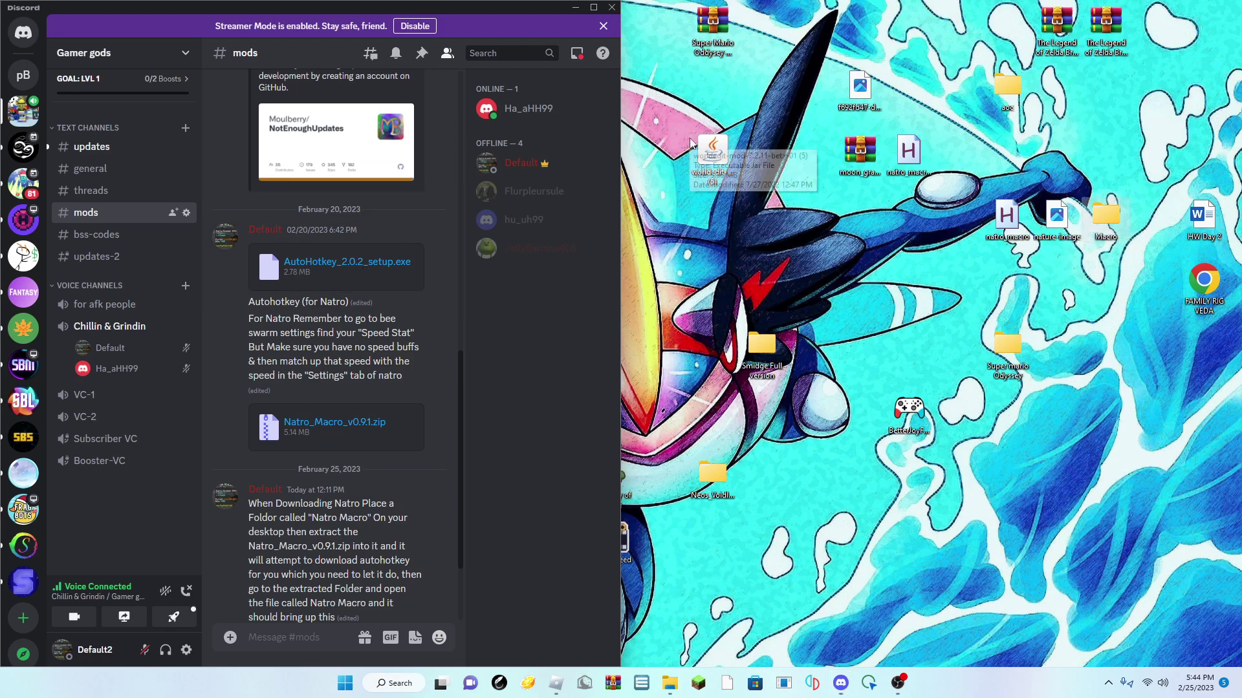
scroll(340, 430, "down", 2)
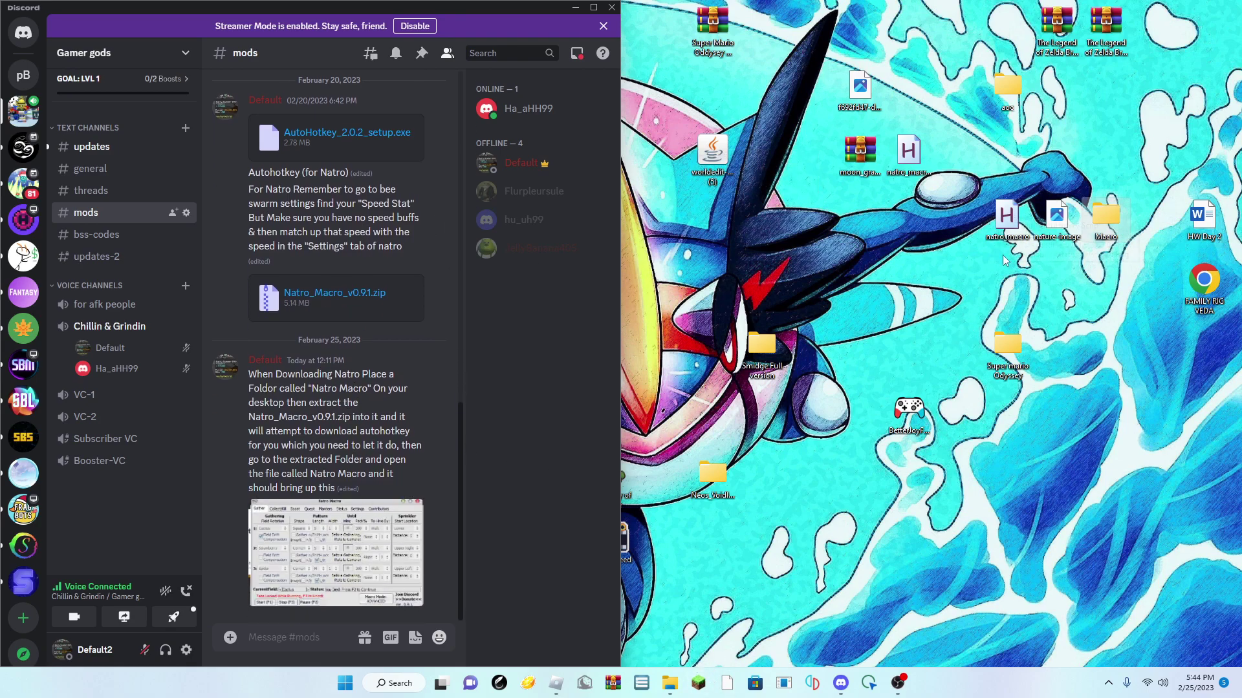
double_click(1106, 213)
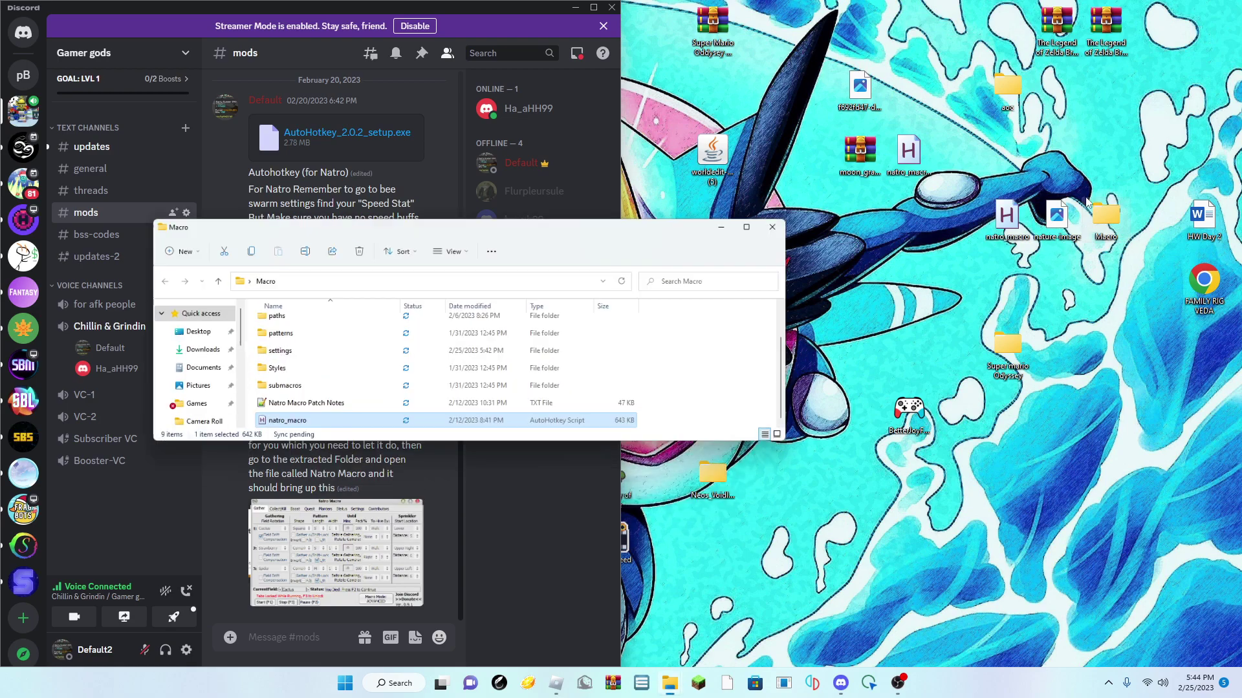
double_click(256, 383)
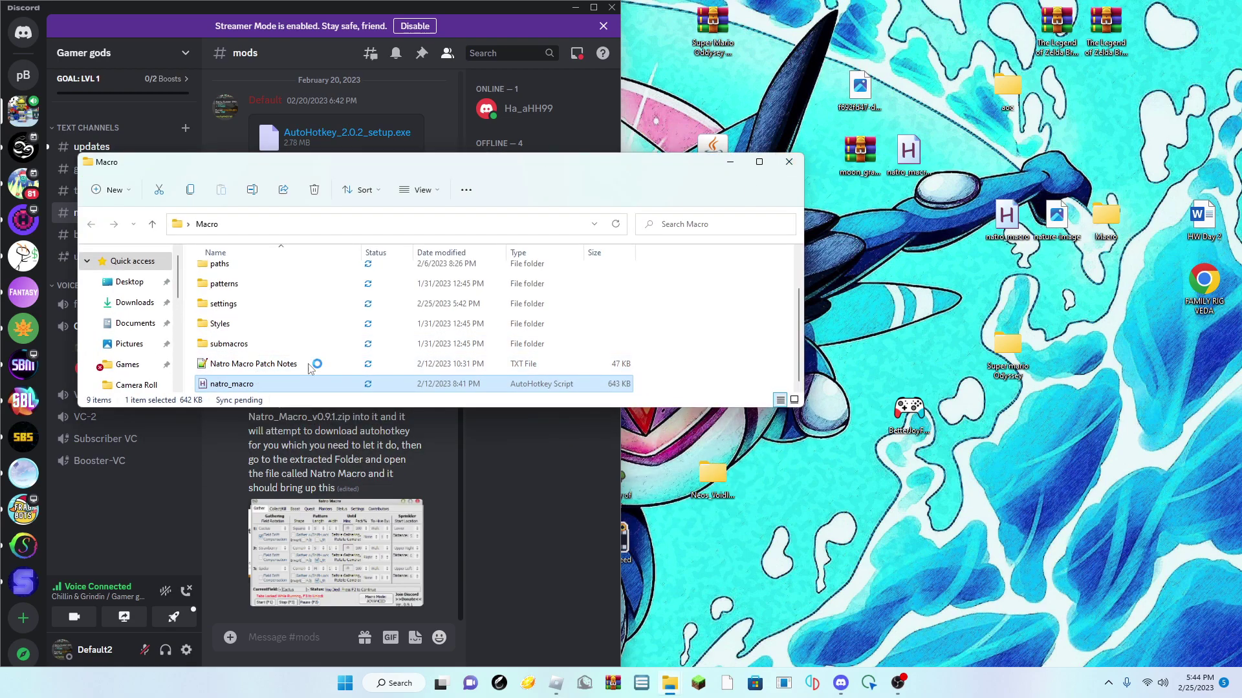
left_click(730, 162)
Glance at the Natro Macro screenshot in chat and move the macro window left
left_click(306, 535)
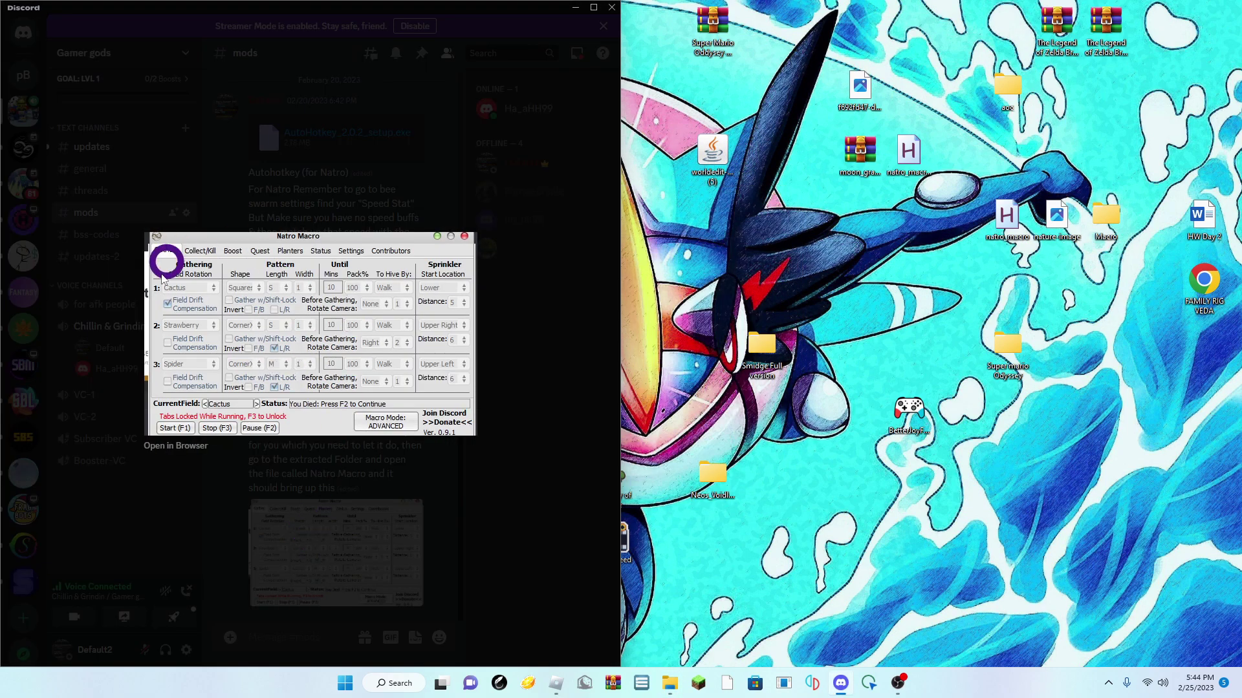
left_click(585, 429)
left_click_drag(870, 269, 647, 248)
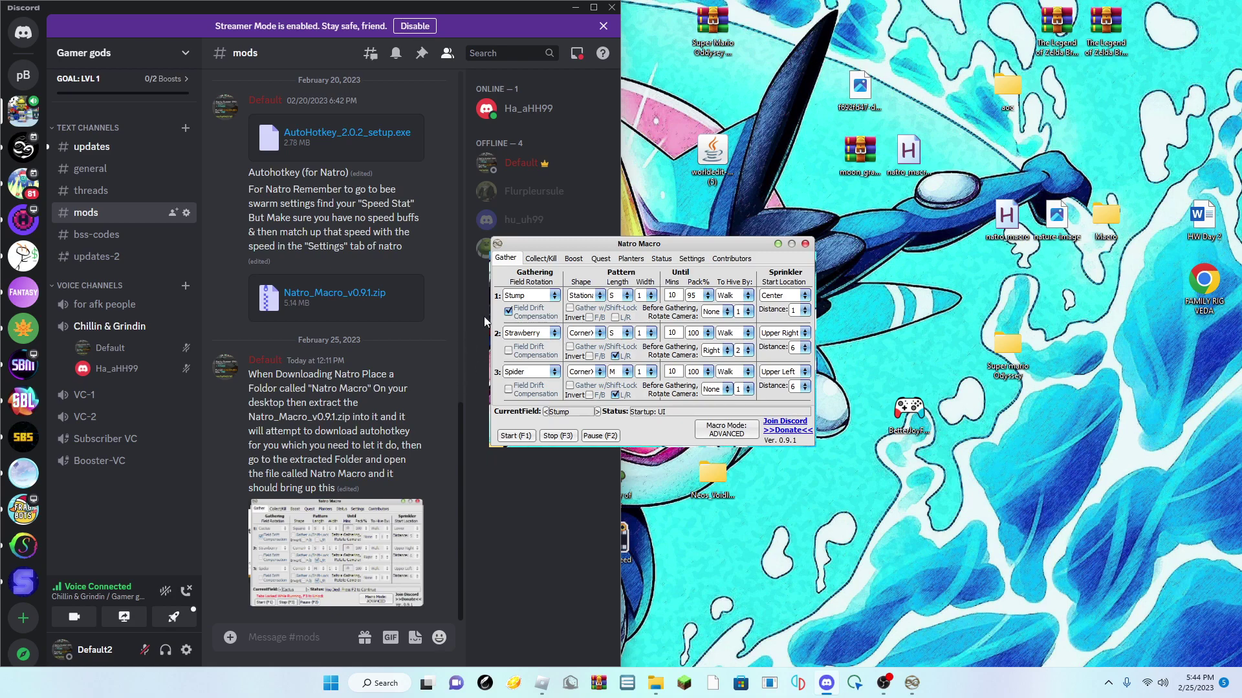
On Collect/Kill, keep Mondo on Buff and Ant on Pass, and disable Coco Crab
left_click(542, 258)
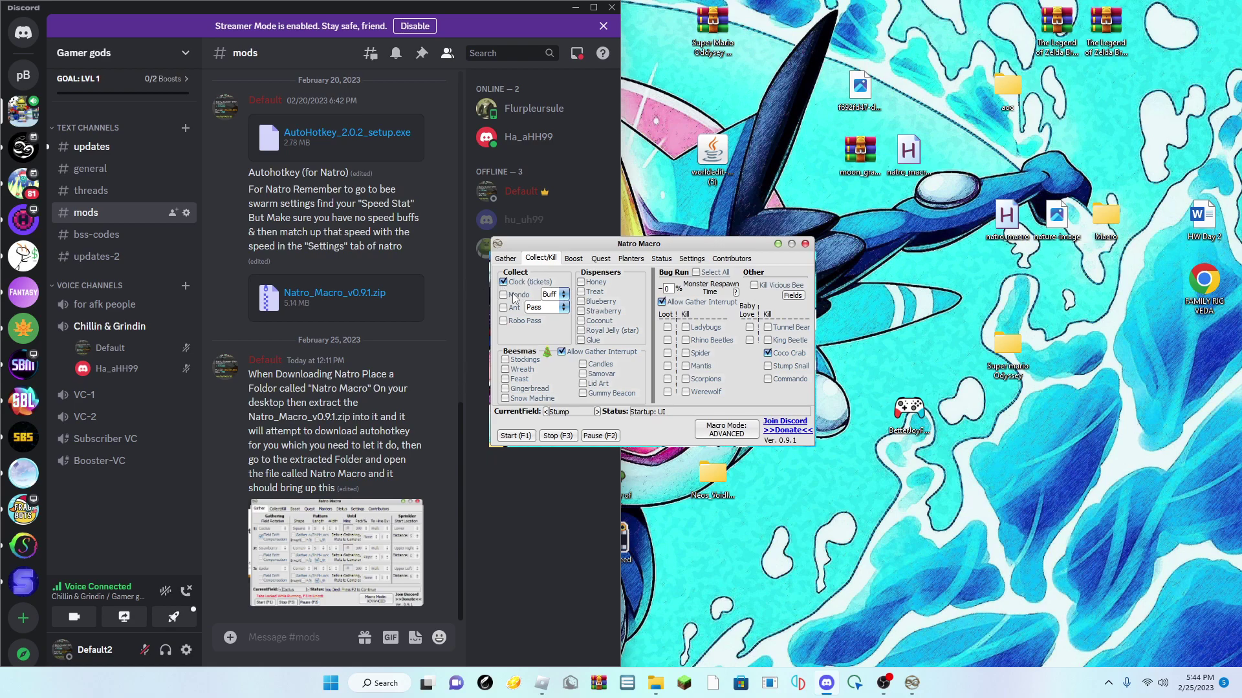
left_click(554, 296)
left_click(548, 306)
left_click(545, 309)
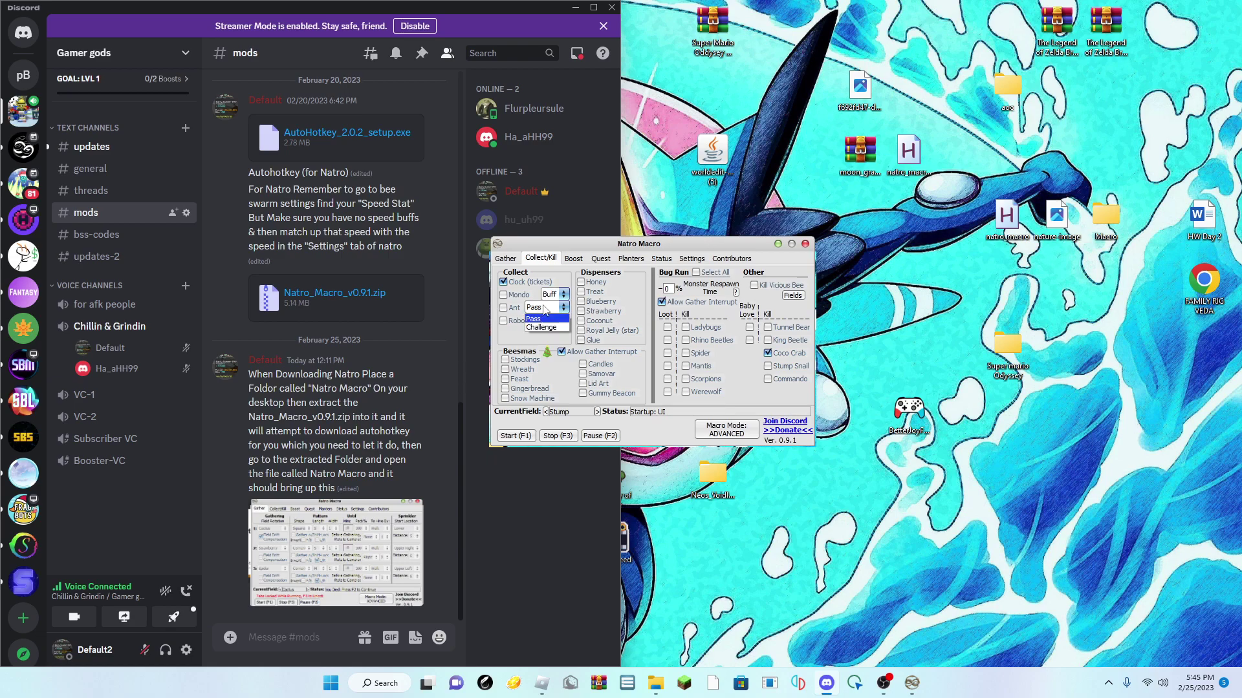
left_click(533, 320)
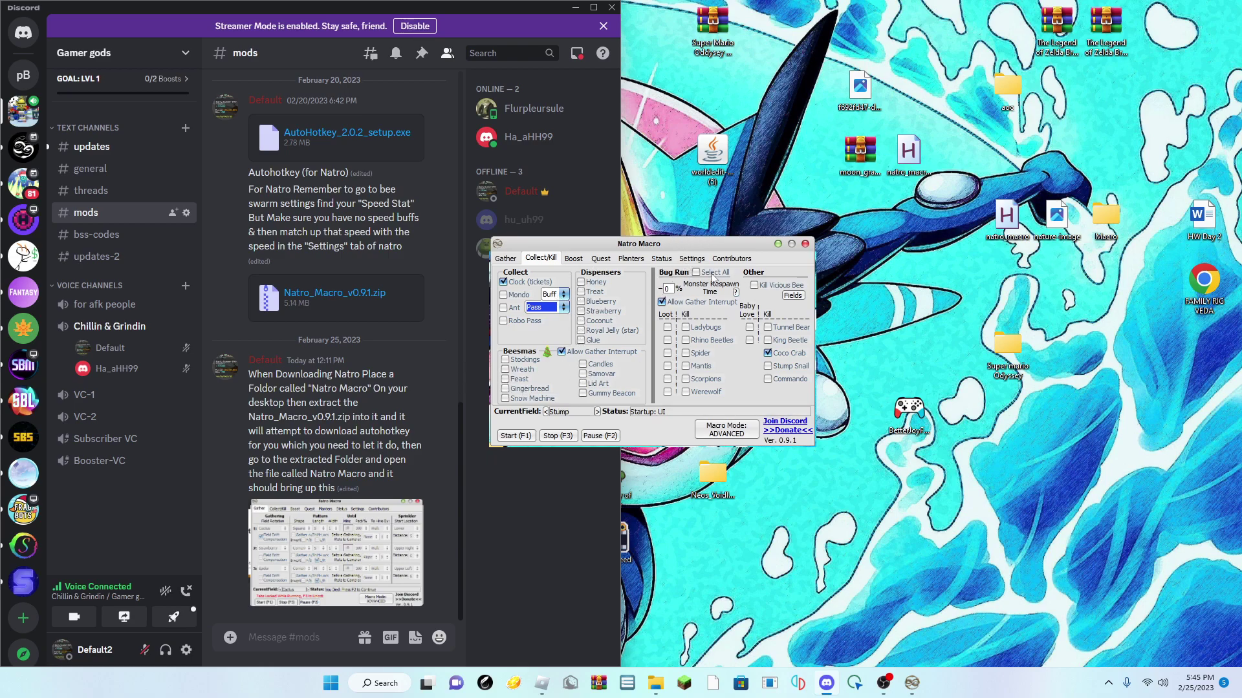
left_click(768, 353)
left_click(768, 354)
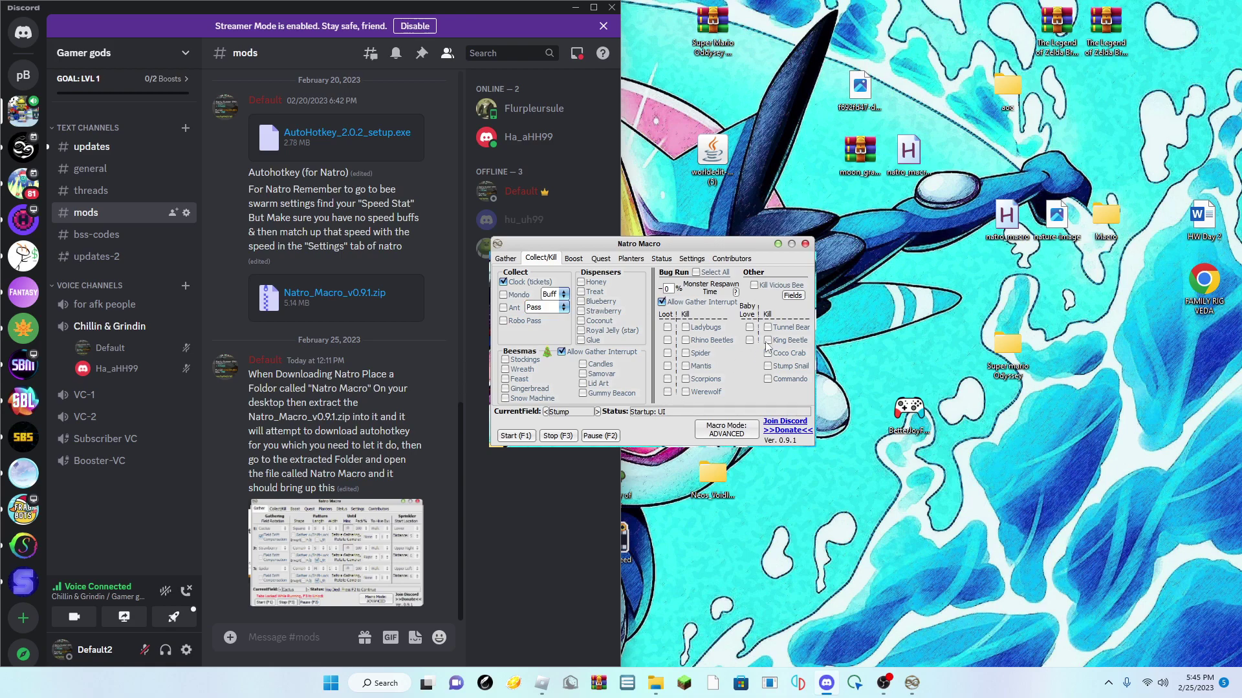
Look through the Boost and Quest tabs, then open the Planters tab
left_click(577, 260)
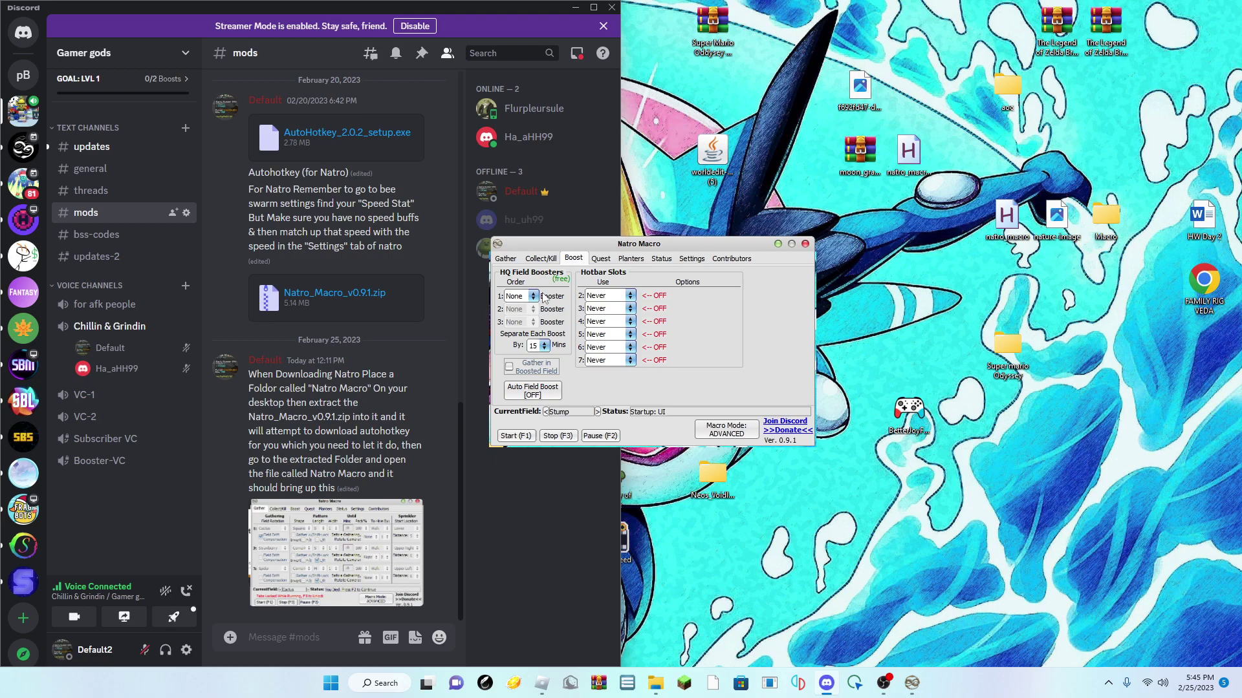
left_click(598, 259)
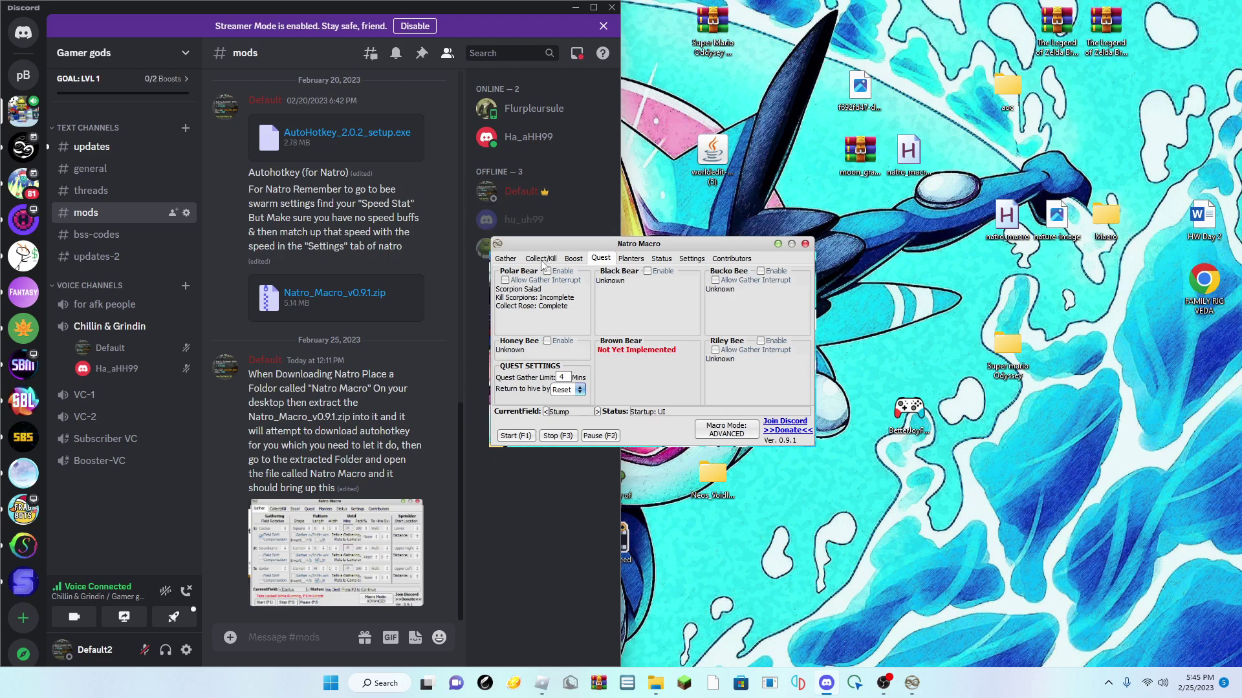
left_click(507, 260)
left_click(625, 260)
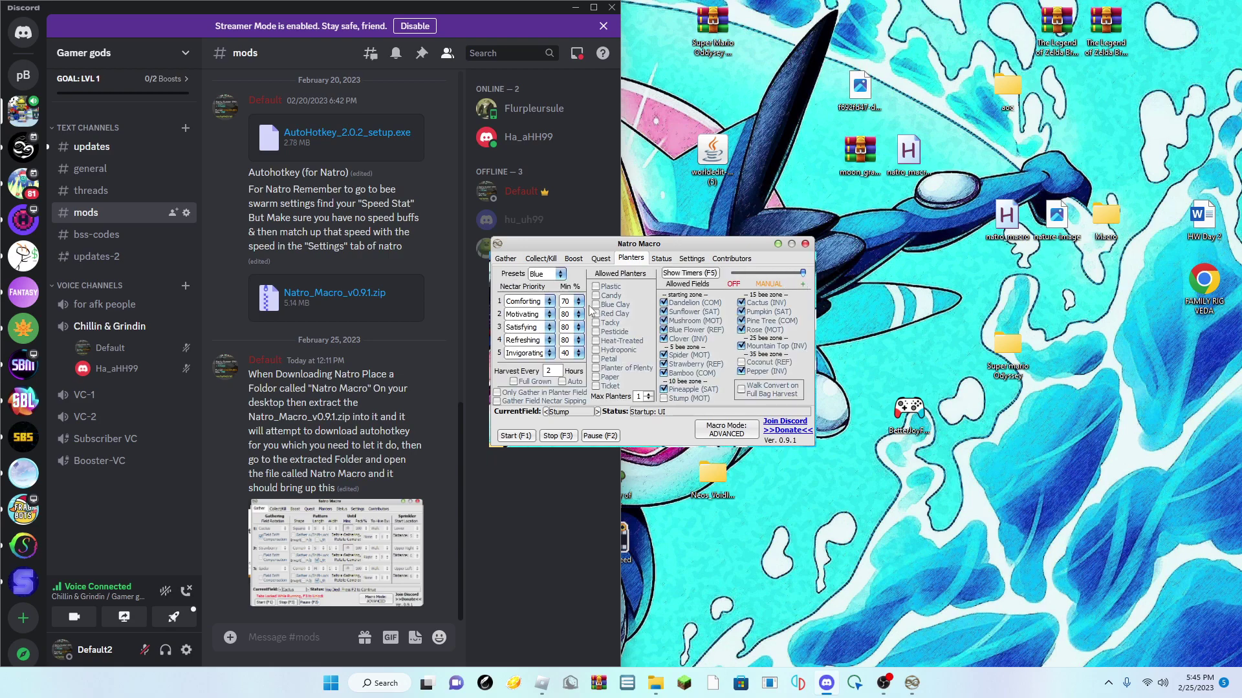
Set Planters to OFF, view the Status tab, then switch Discord to #updates
left_click(738, 274)
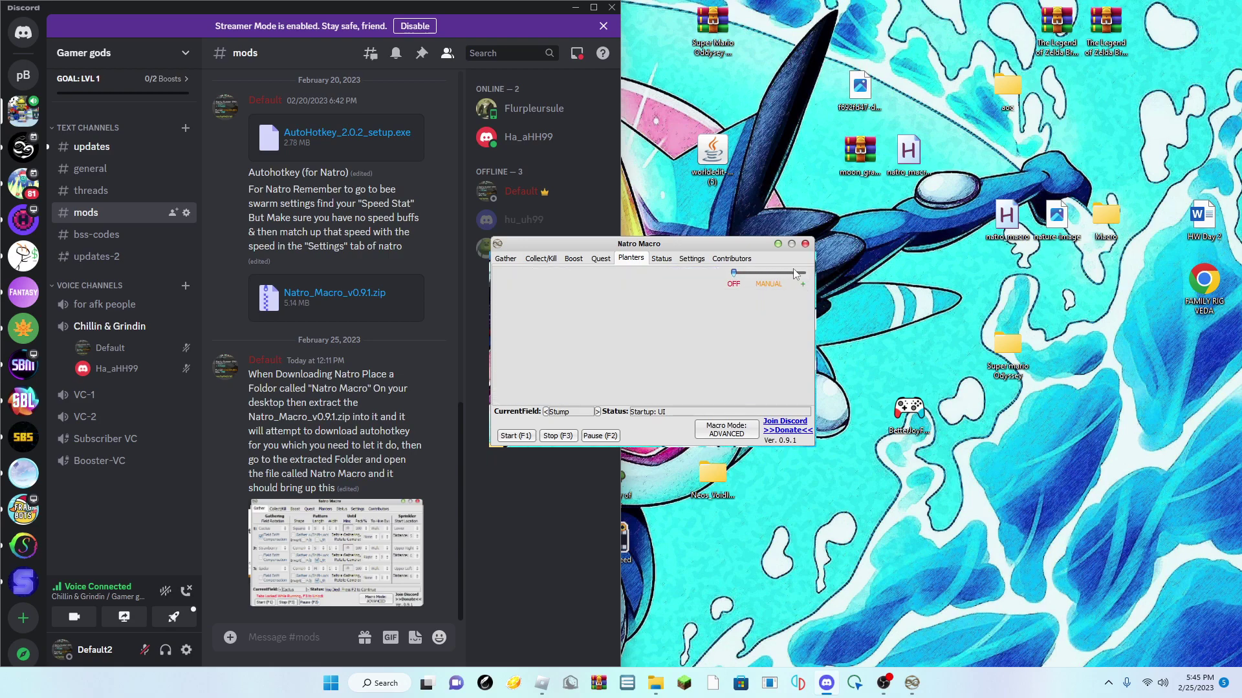
left_click(661, 260)
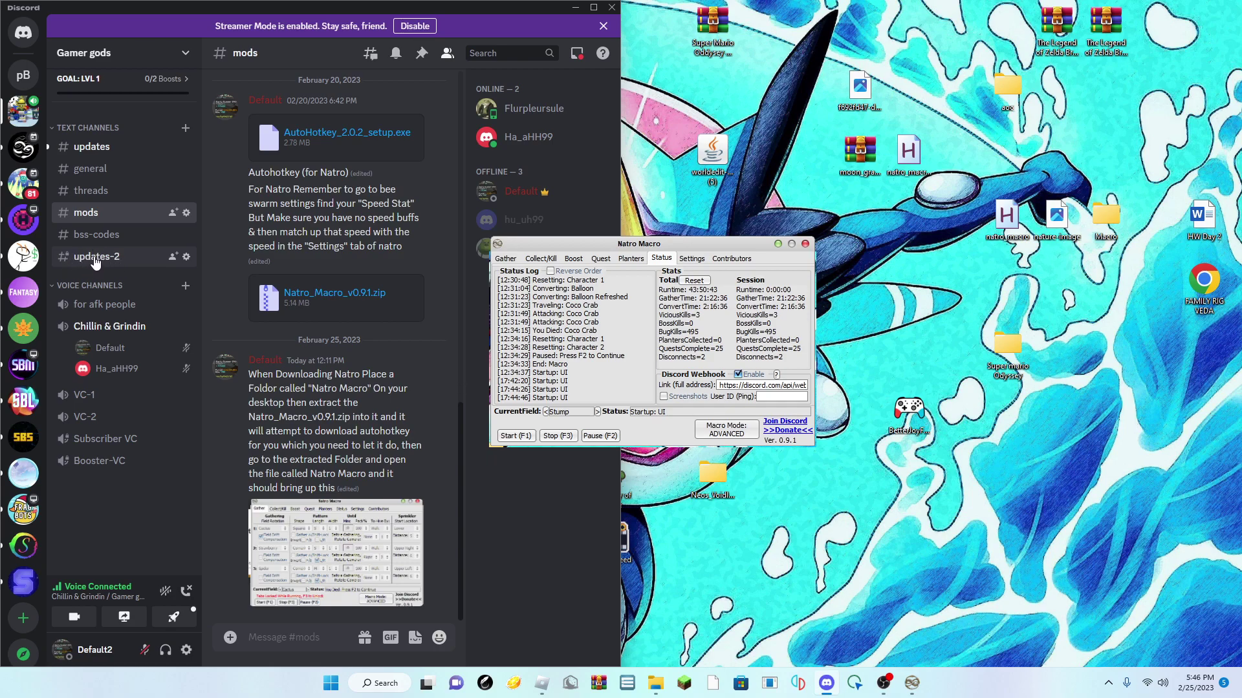
left_click(104, 147)
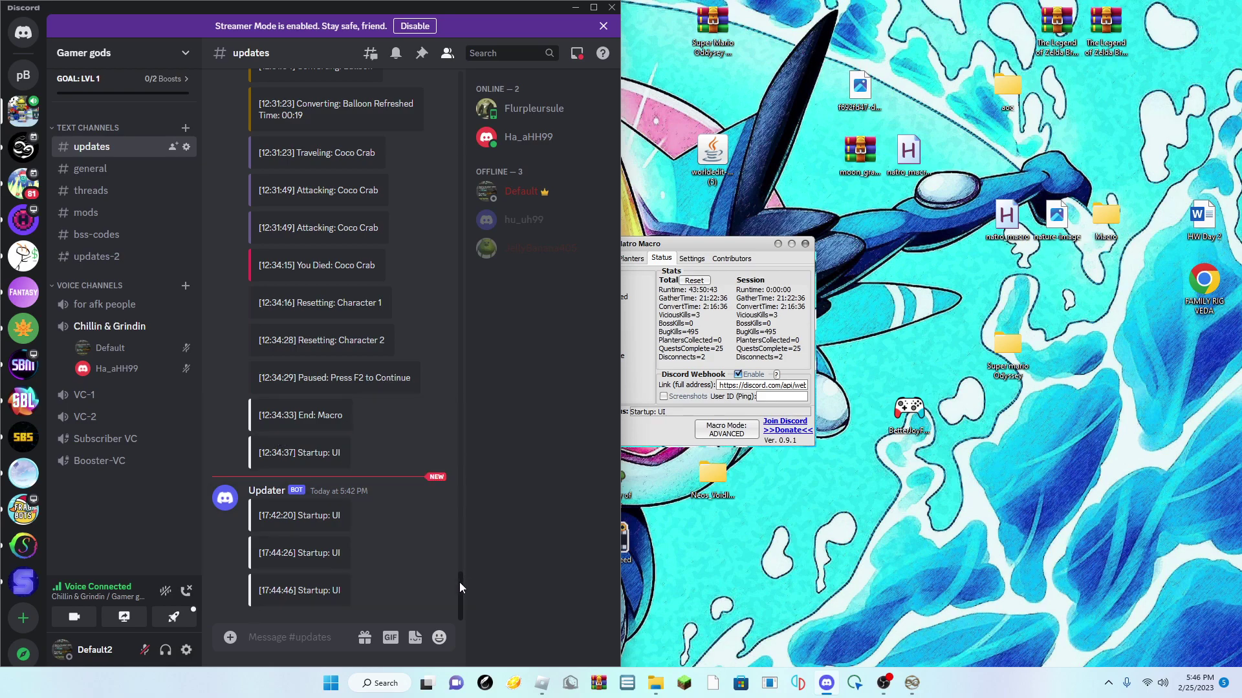
Scroll #updates to the newest Updater messages, then open Natro Macro's Settings tab
left_click_drag(459, 585, 453, 548)
scroll(374, 569, "down", 10)
left_click(644, 352)
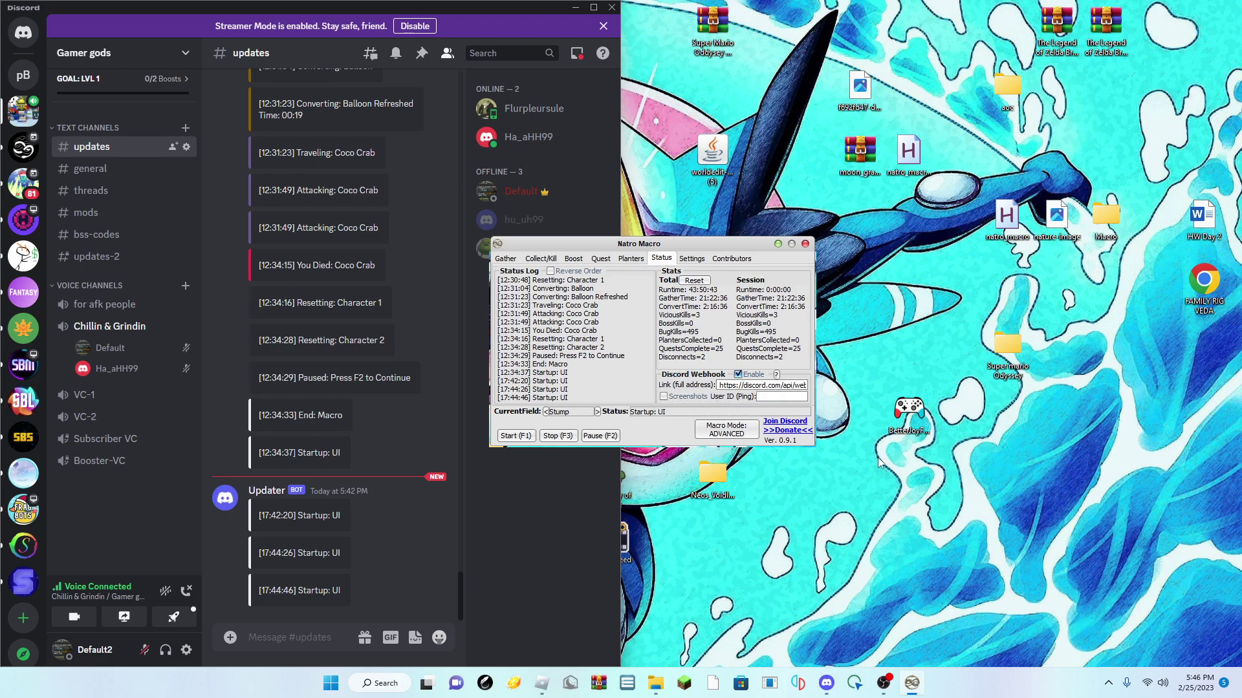
left_click(702, 259)
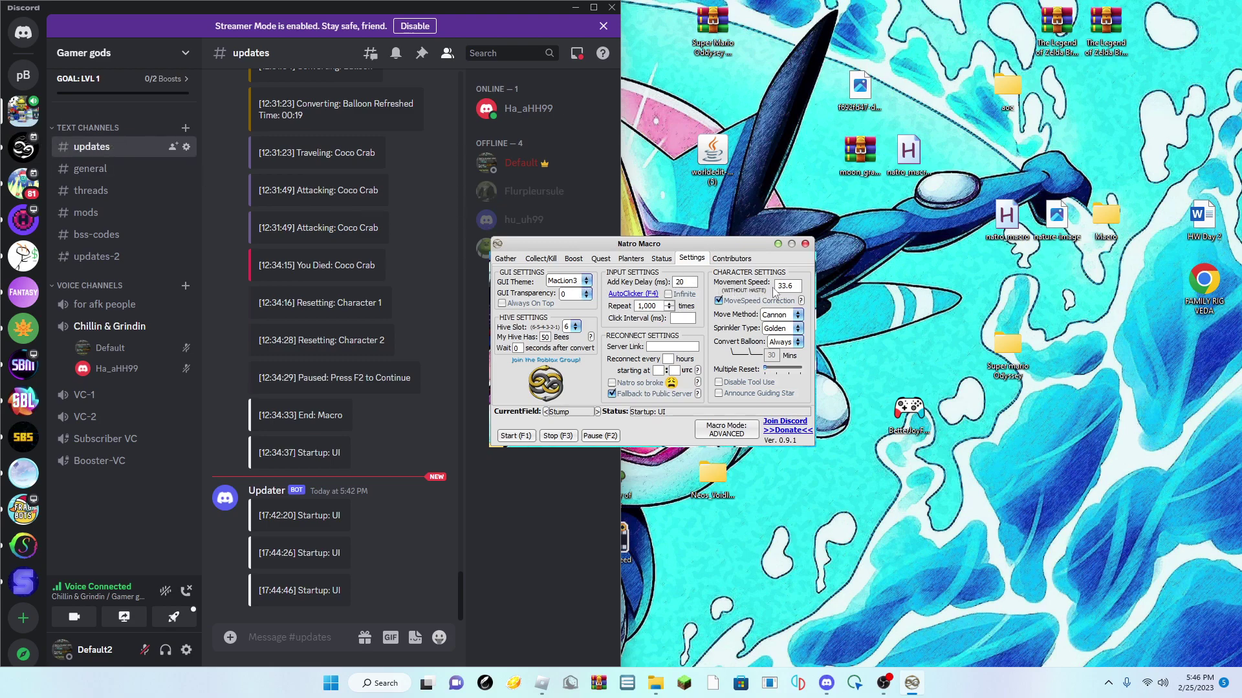
Arrange Roblox on the left half of the screen and Natro Macro on the right
left_click(542, 683)
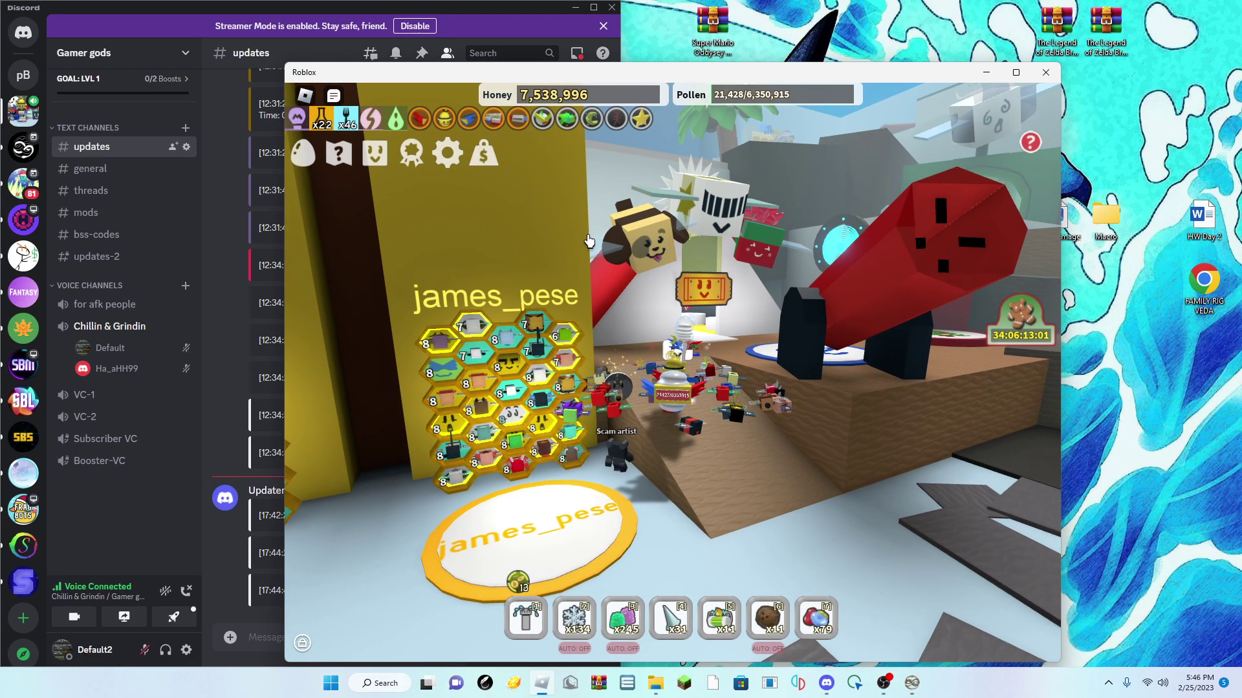
key("super+Left")
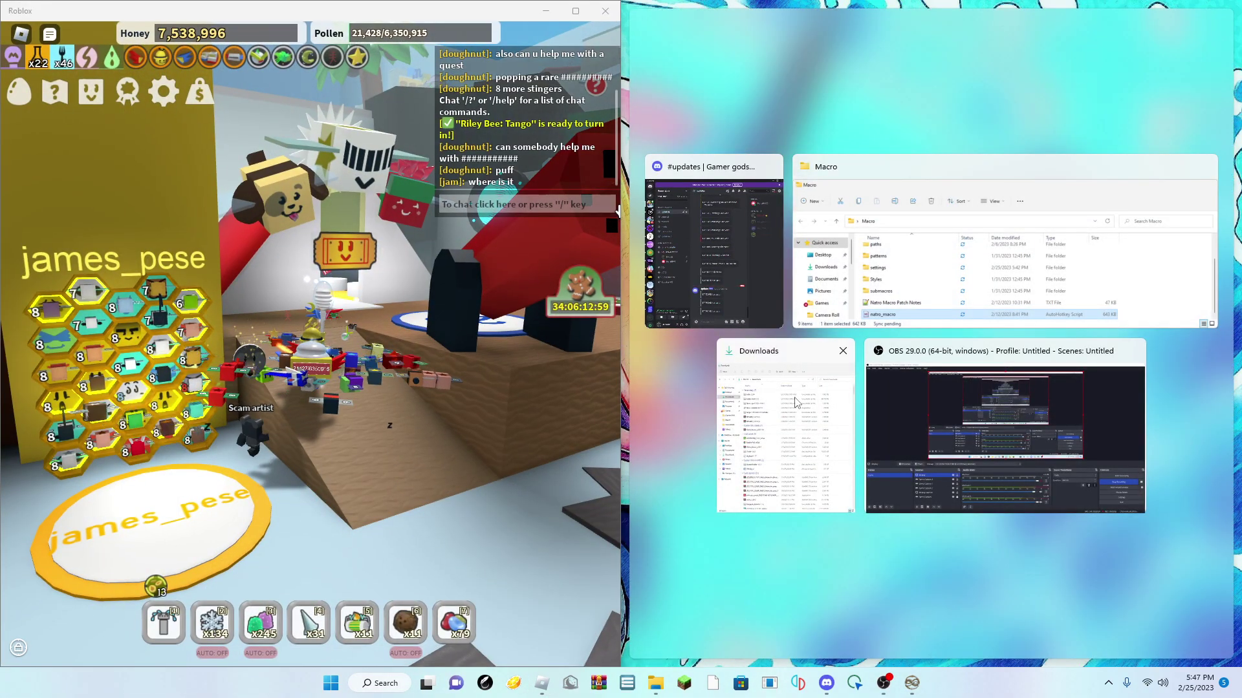
key("Escape")
left_click_drag(717, 243, 928, 236)
Show Roblox's Character Stats with Movespeed 33.6 and uncheck Natro's MoveSpeed Correction
left_click(163, 95)
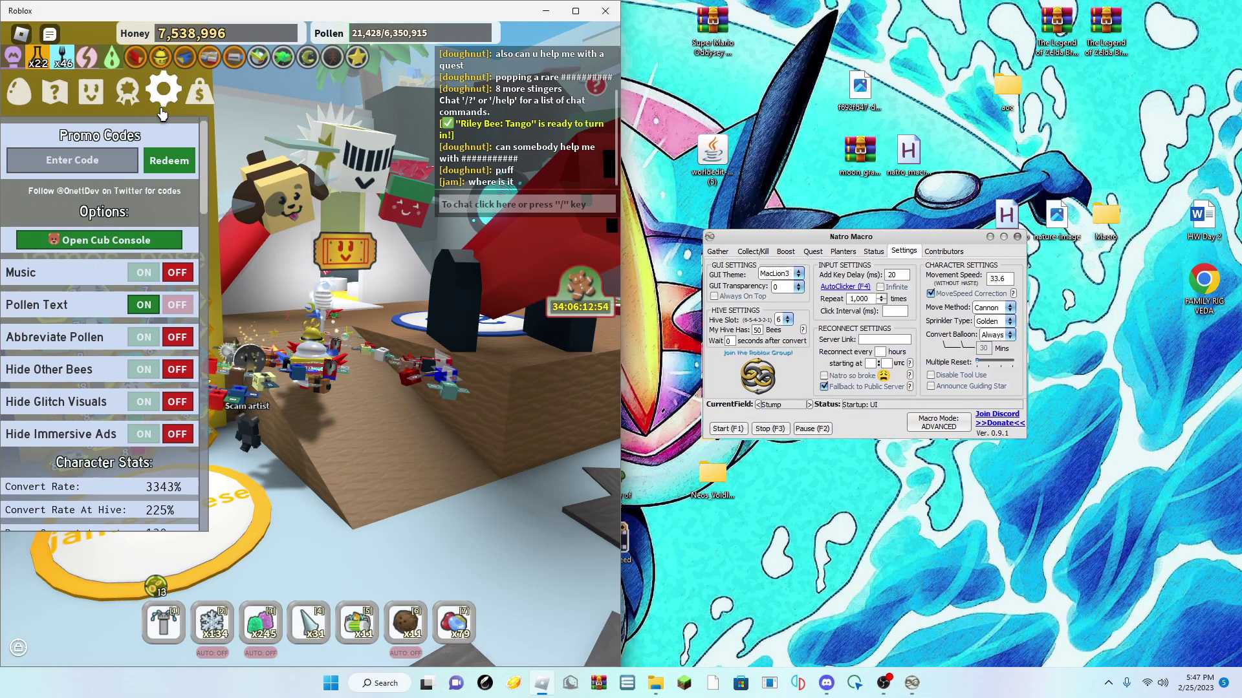
scroll(37, 495, "down", 5)
scroll(42, 485, "down", 12)
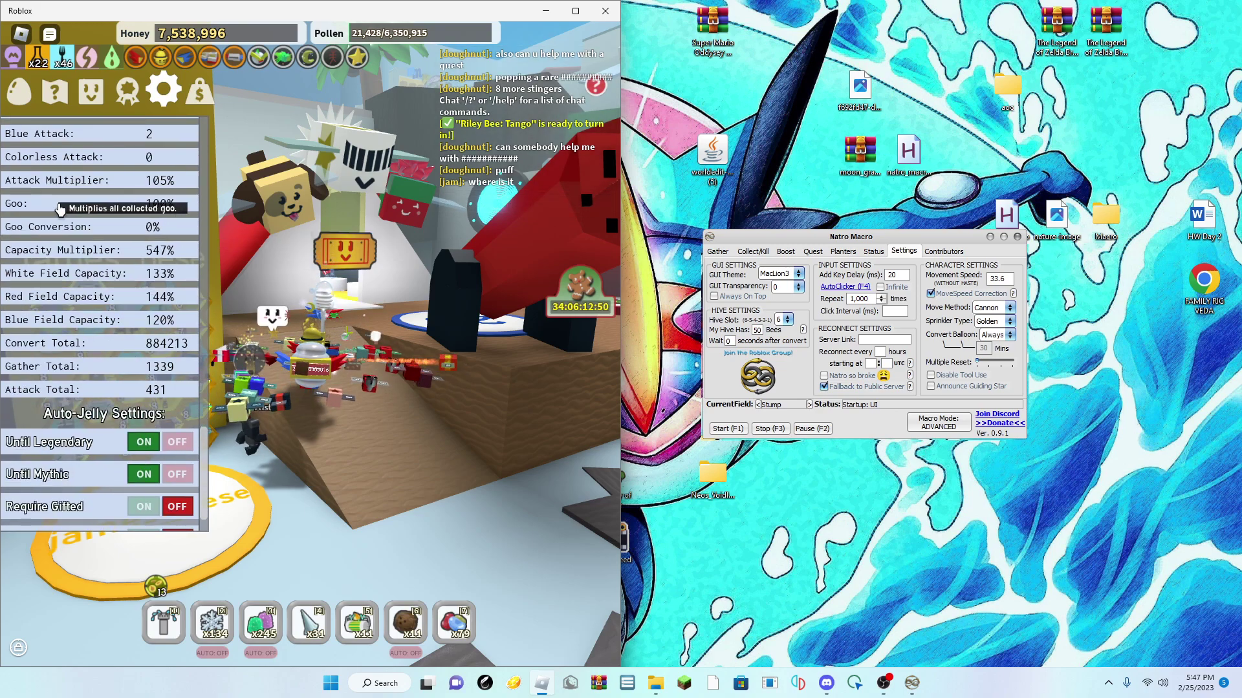
scroll(36, 238, "up", 3)
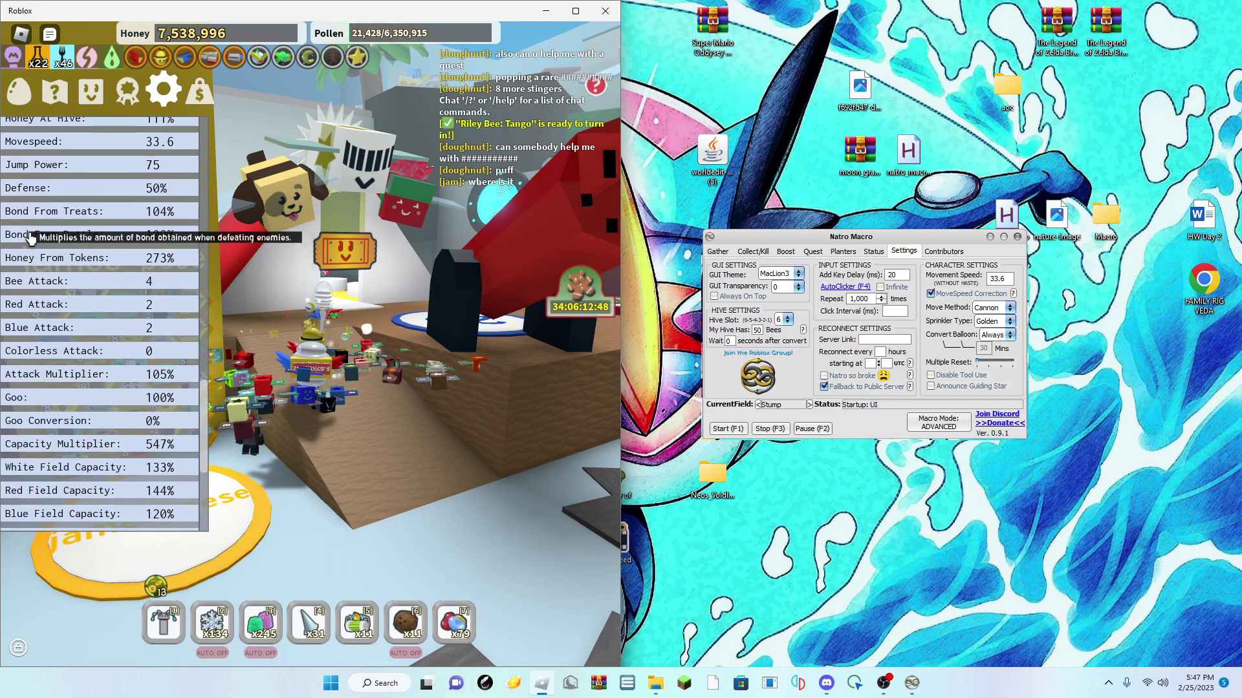
scroll(30, 243, "up", 3)
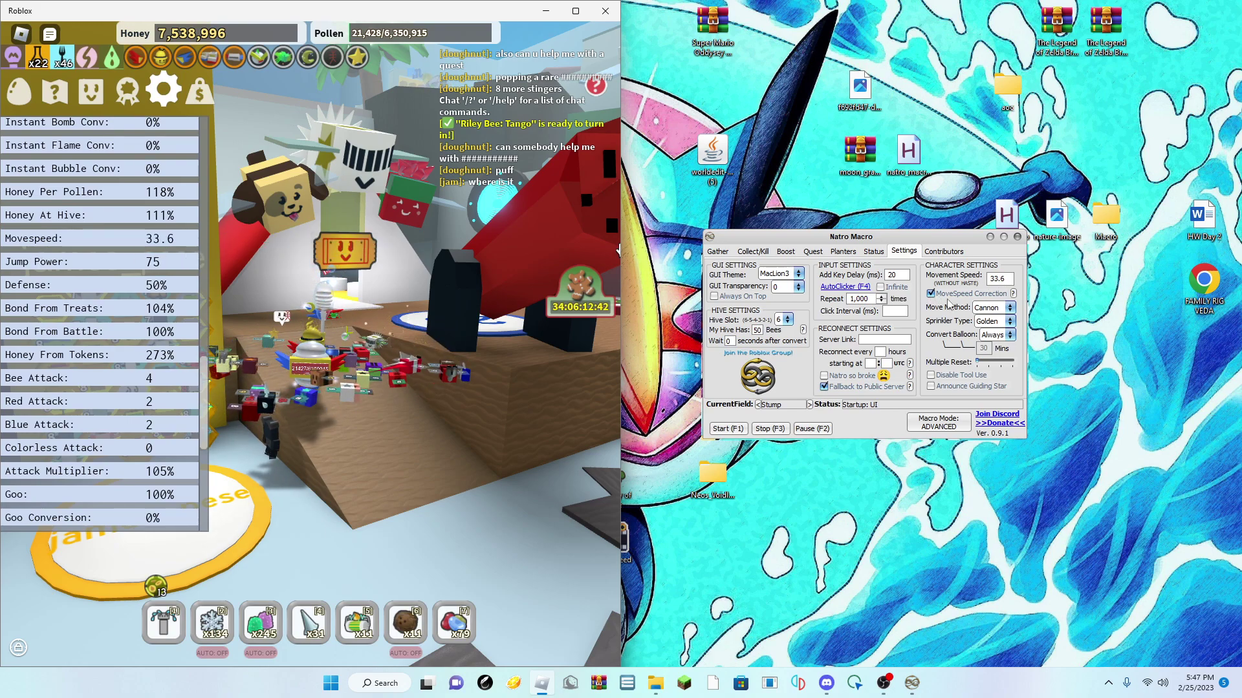
left_click(931, 294)
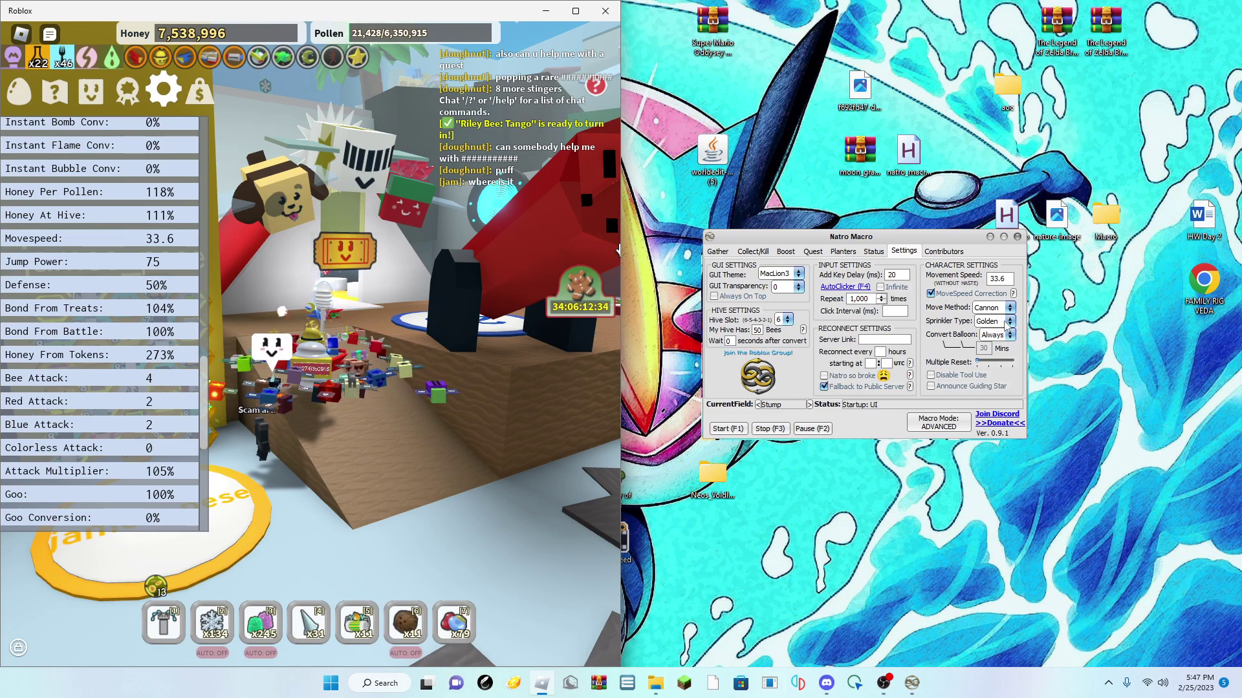
Set Sprinkler Type to Golden, Convert Balloon to Never, and Move Method to Cannon
left_click(990, 321)
left_click(980, 352)
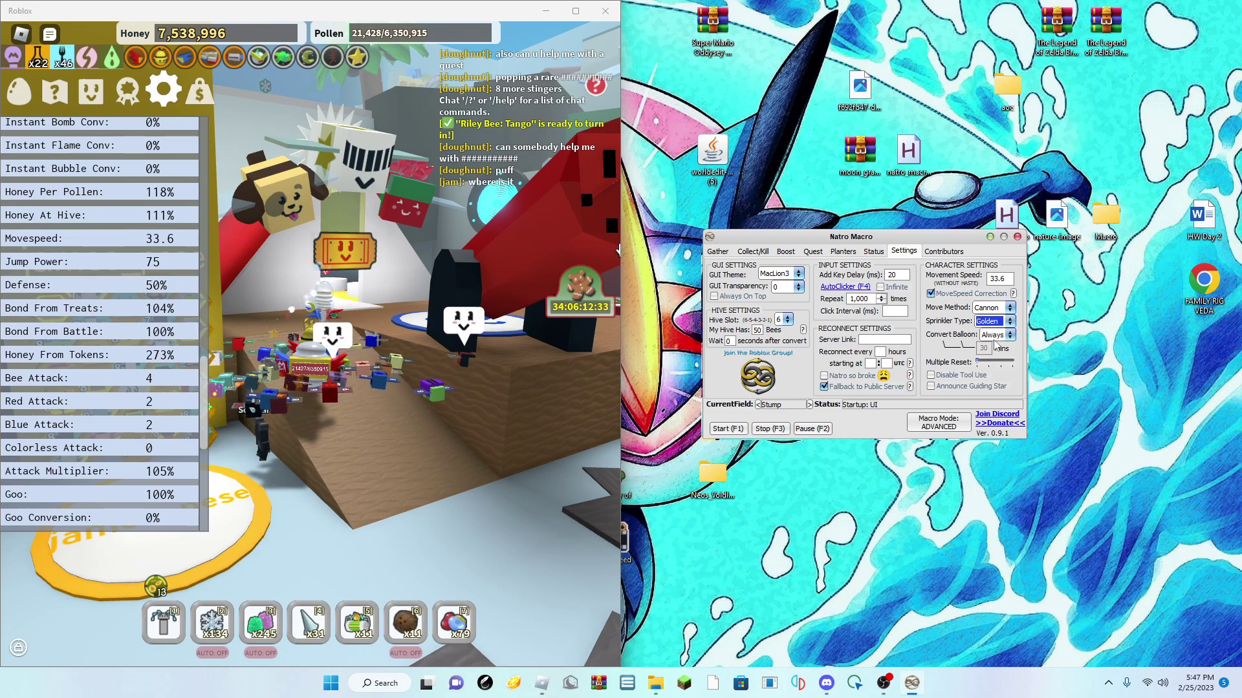
left_click(995, 335)
left_click(990, 357)
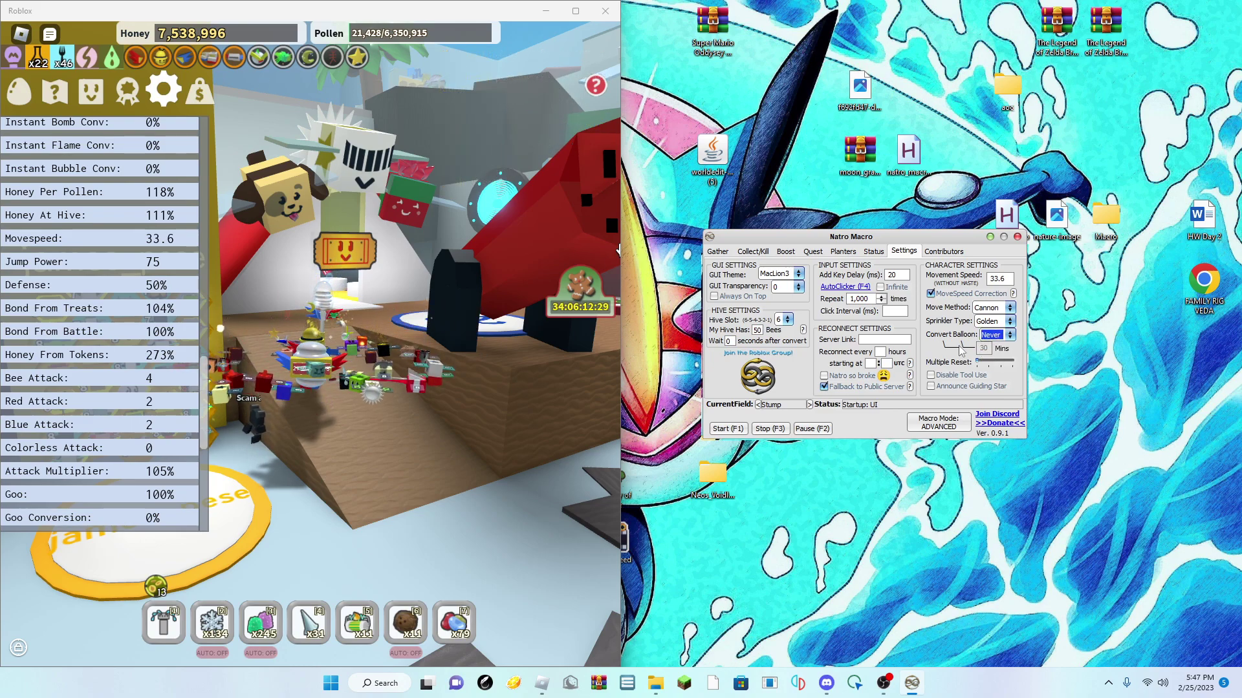
left_click(1003, 307)
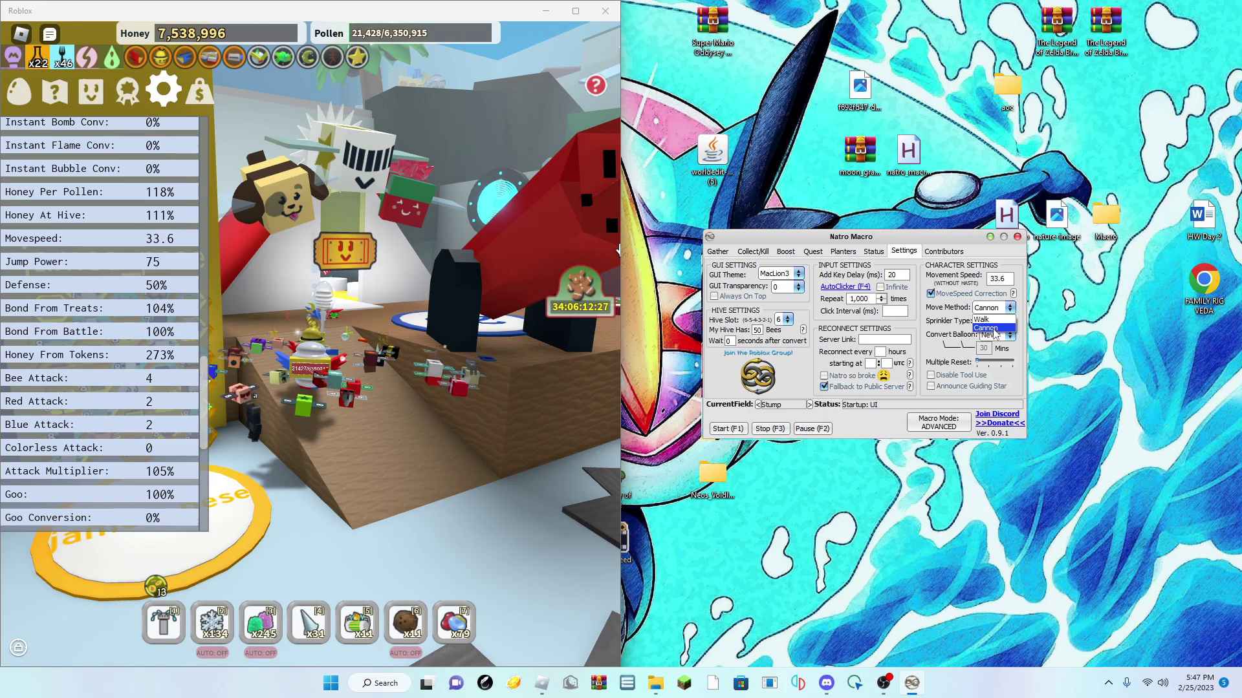
left_click(990, 328)
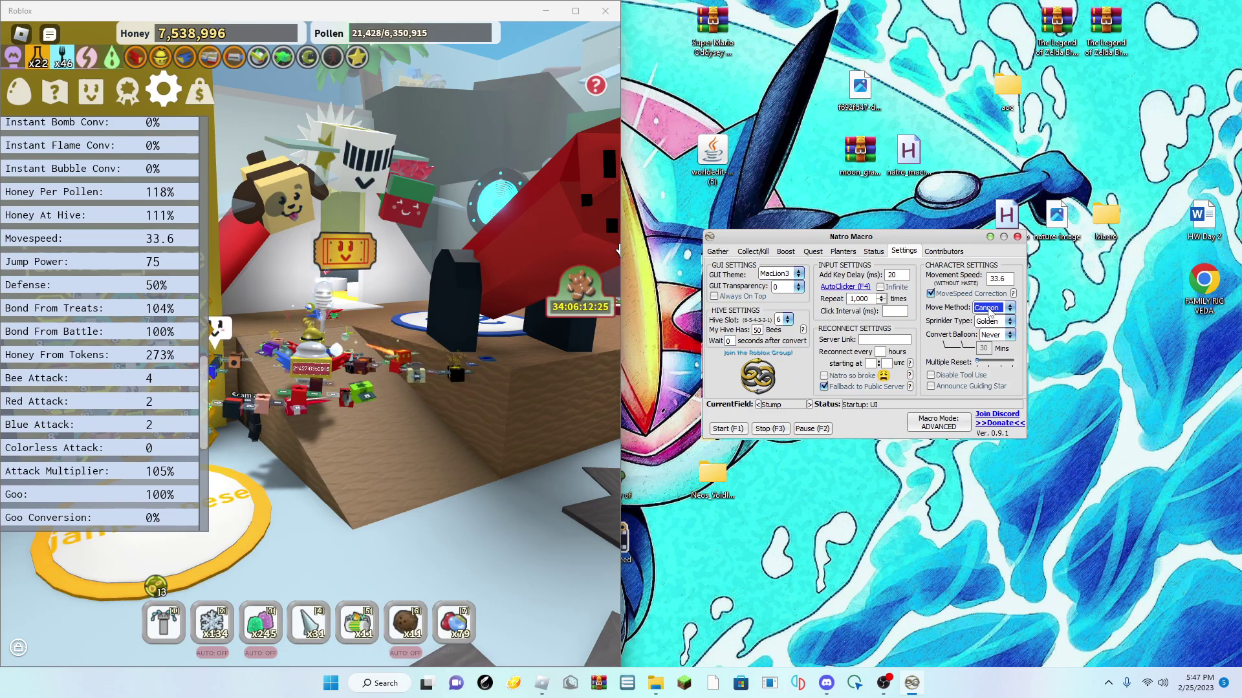
left_click(618, 249)
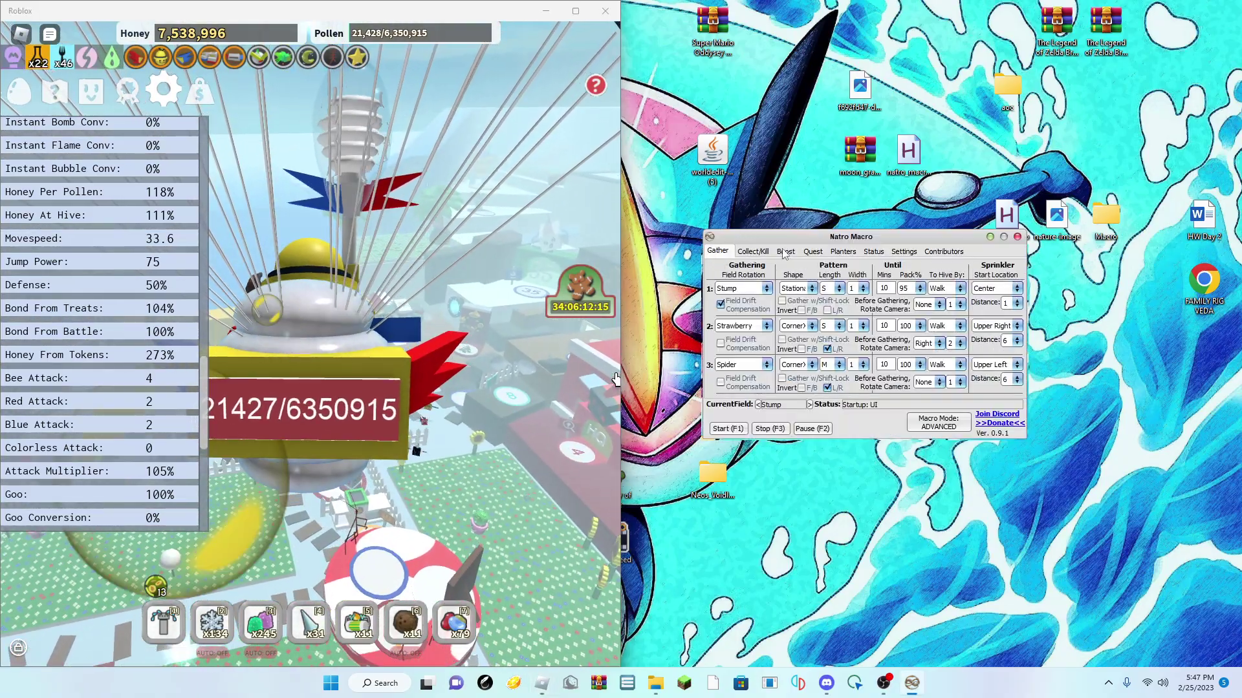
left_click(369, 343)
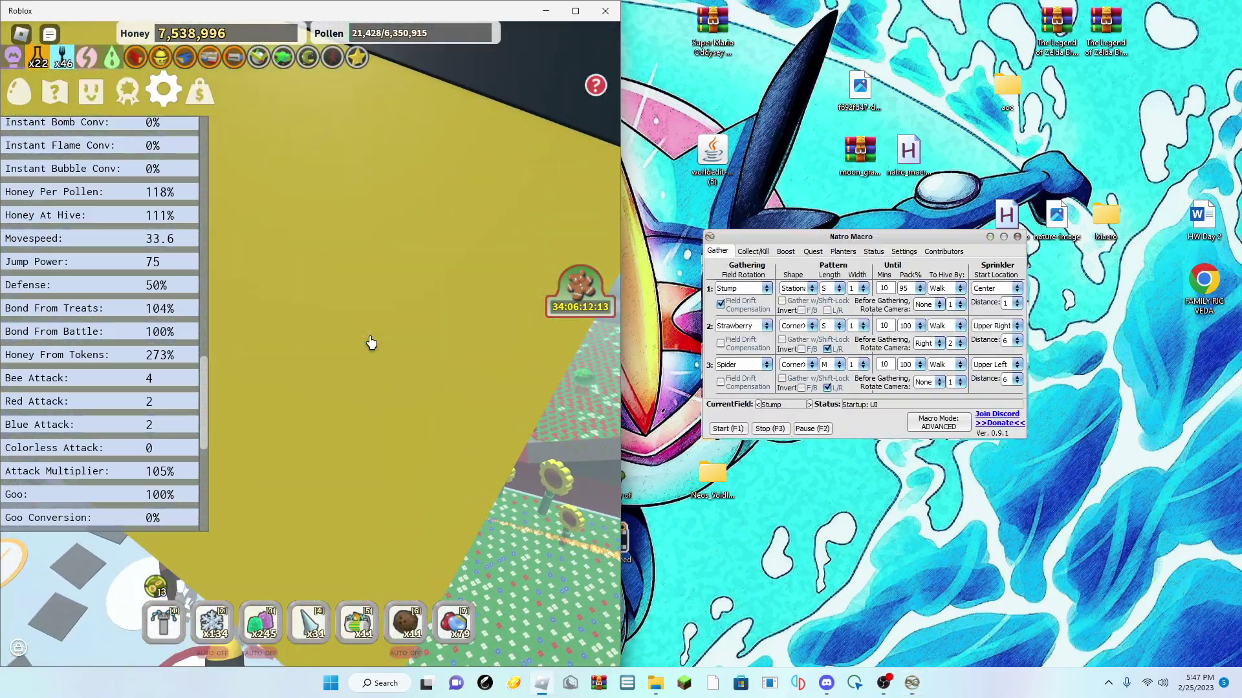